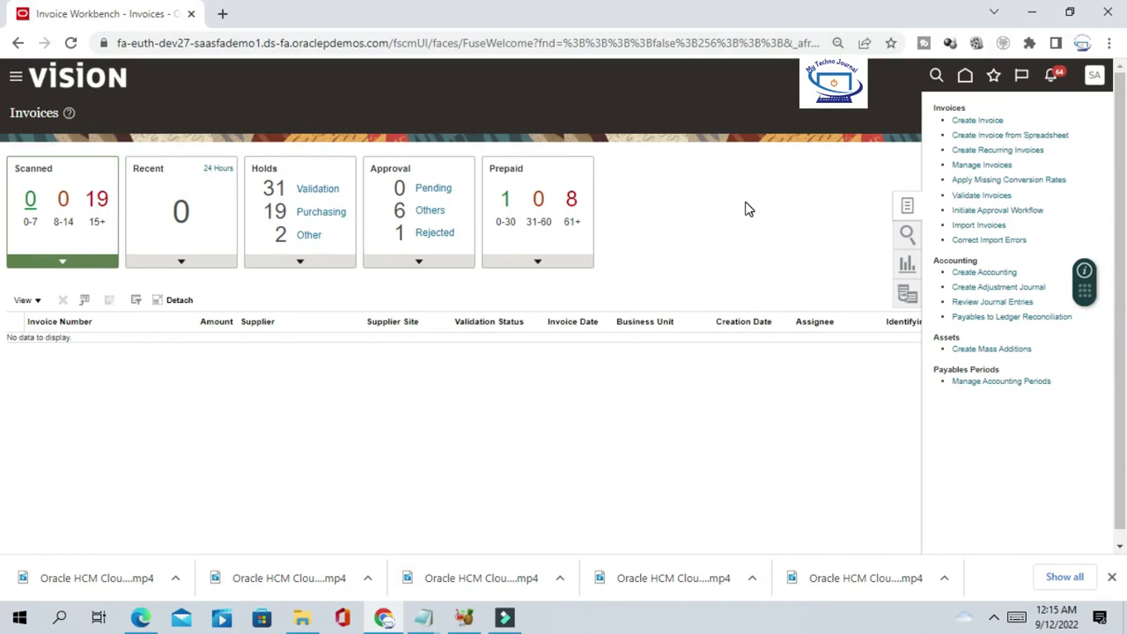
Step: Start a new invoice with business unit US1 Business Unit and supplier ABC Bank
click(977, 120)
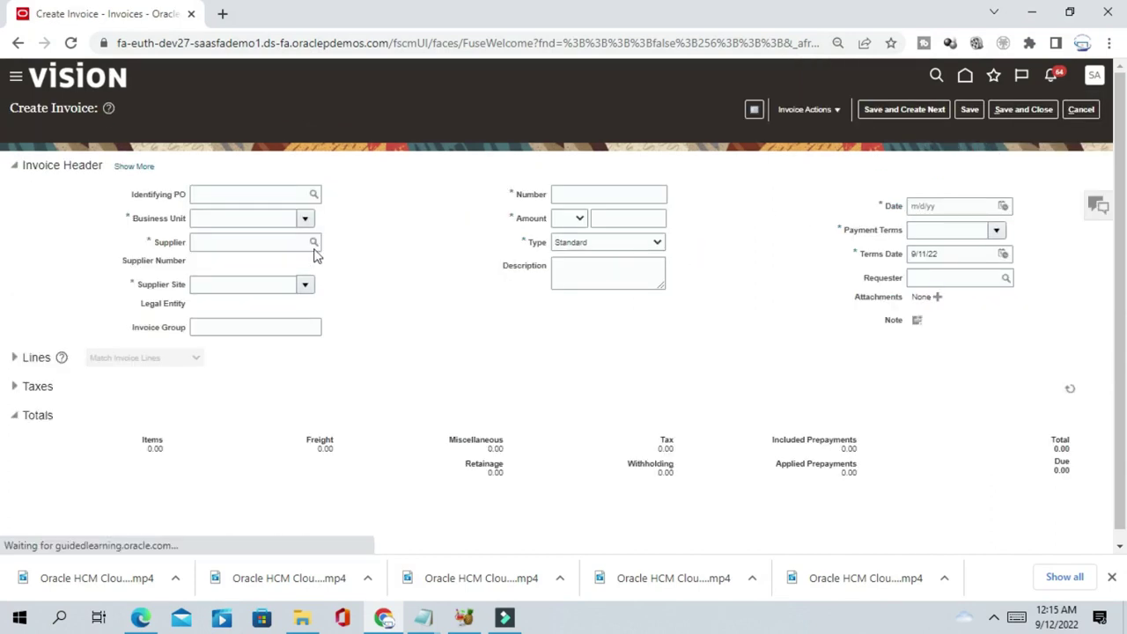
click(243, 217)
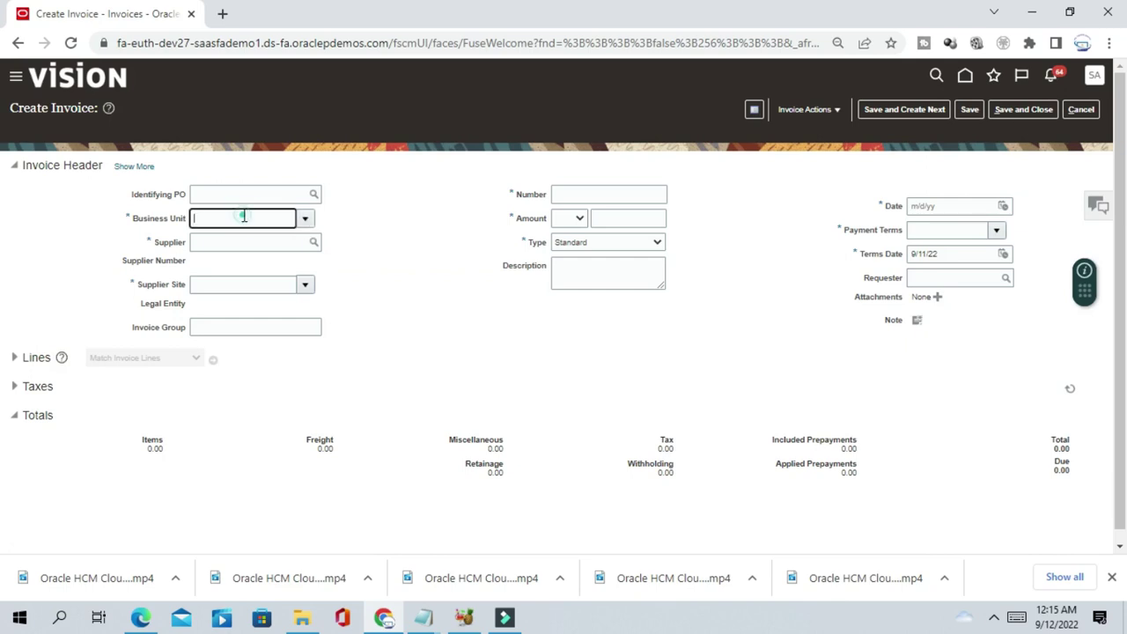
text(US1)
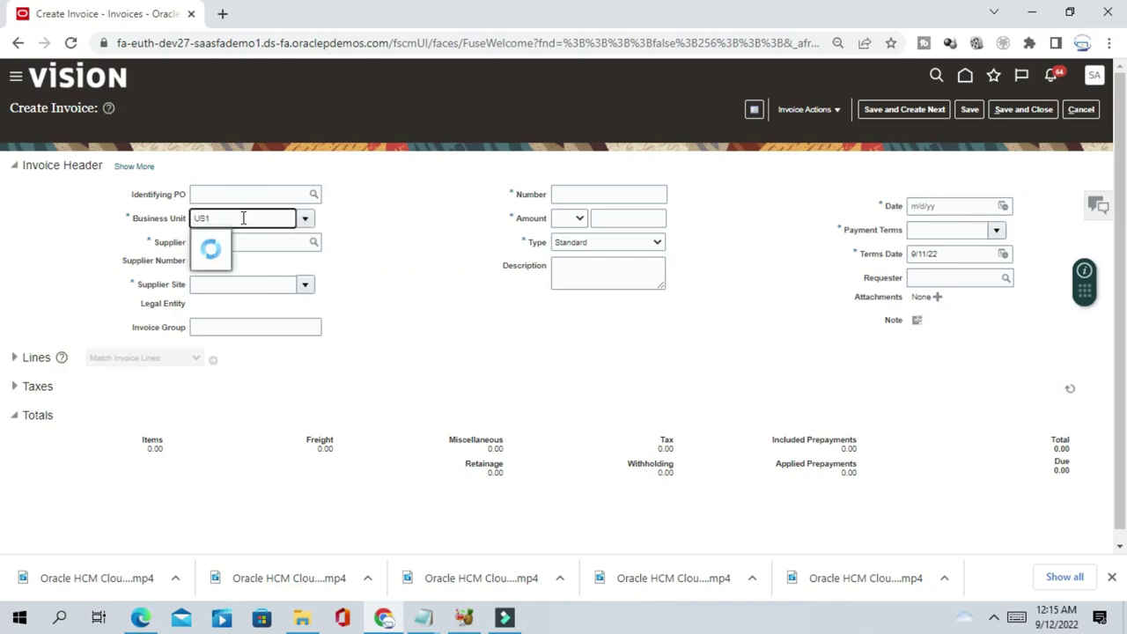
click(221, 239)
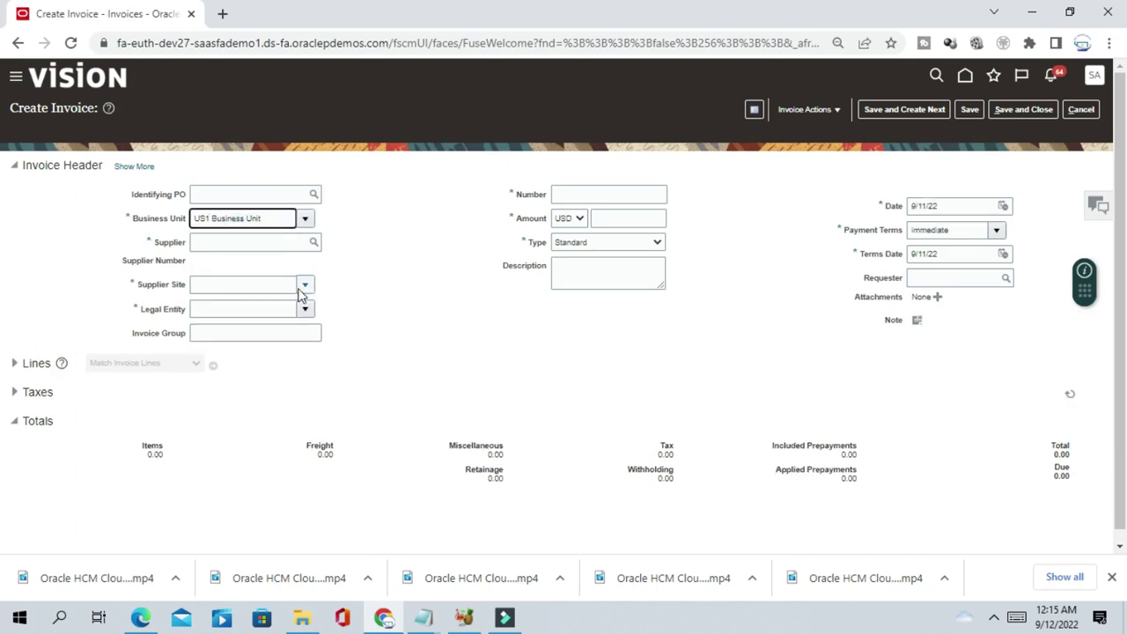
click(247, 242)
text(ABC)
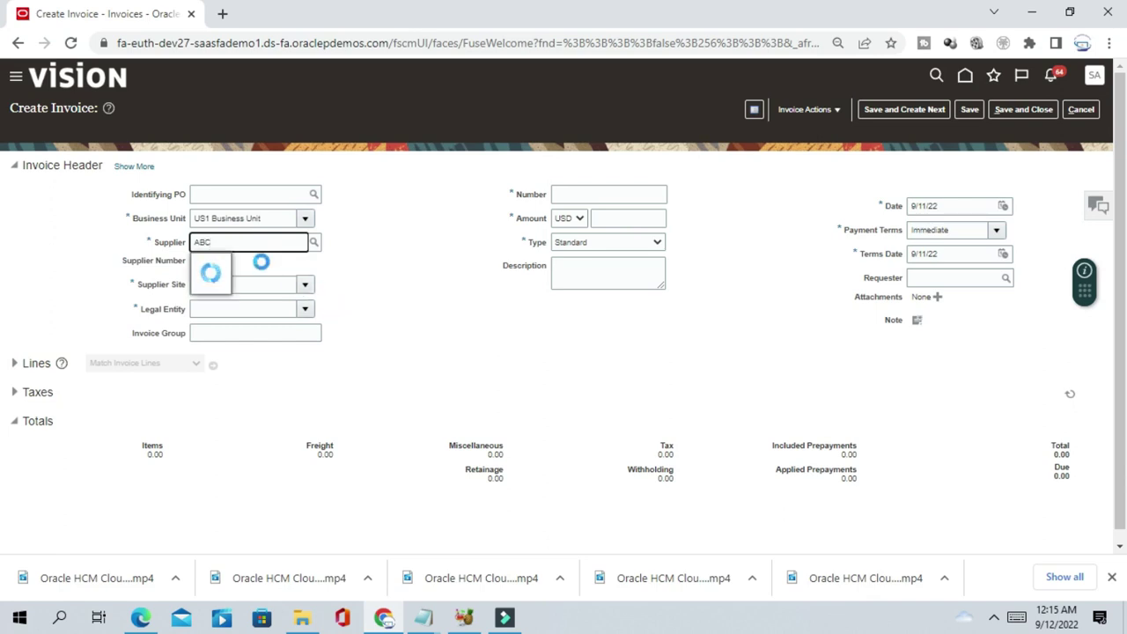
text( Bank)
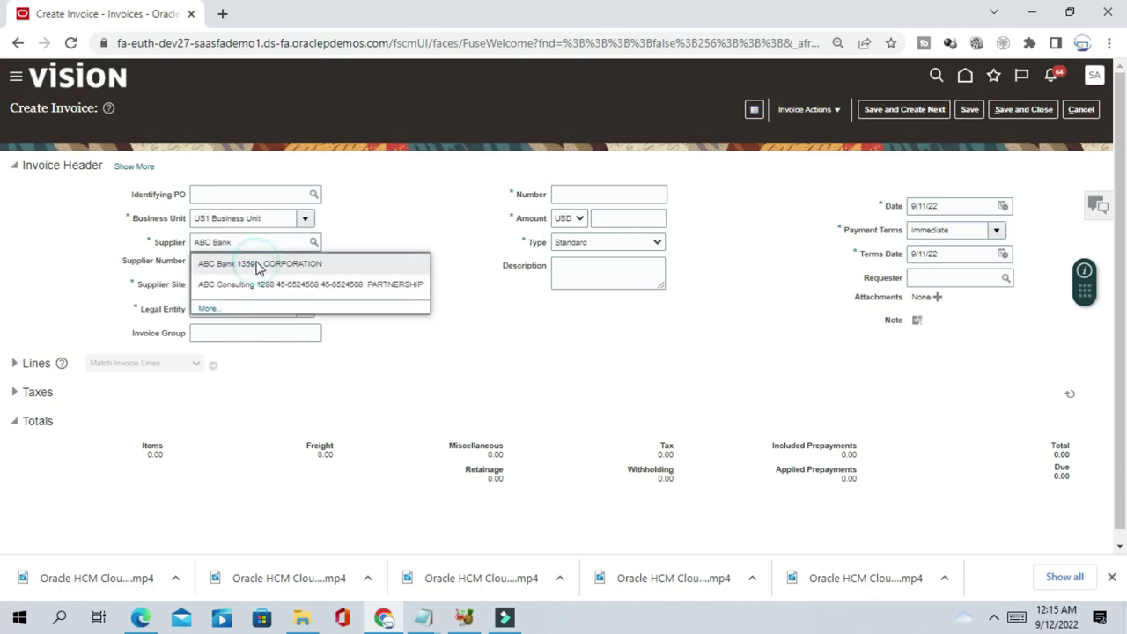
mouse_move(261, 267)
mouse_down()
mouse_move(255, 300)
mouse_move(242, 261)
mouse_up()
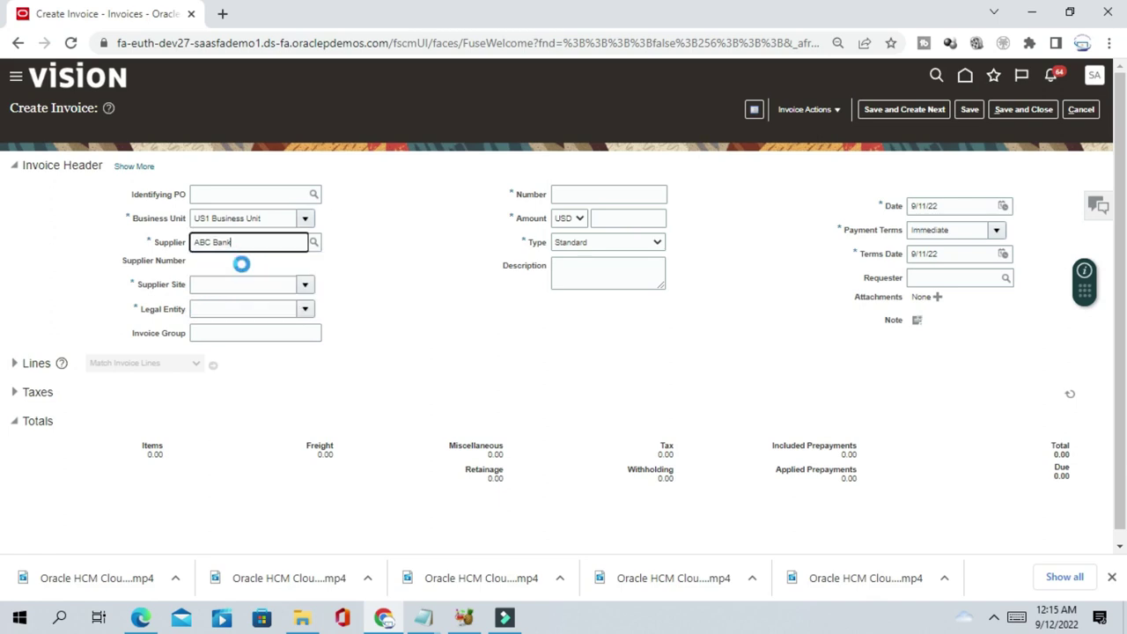
click(398, 322)
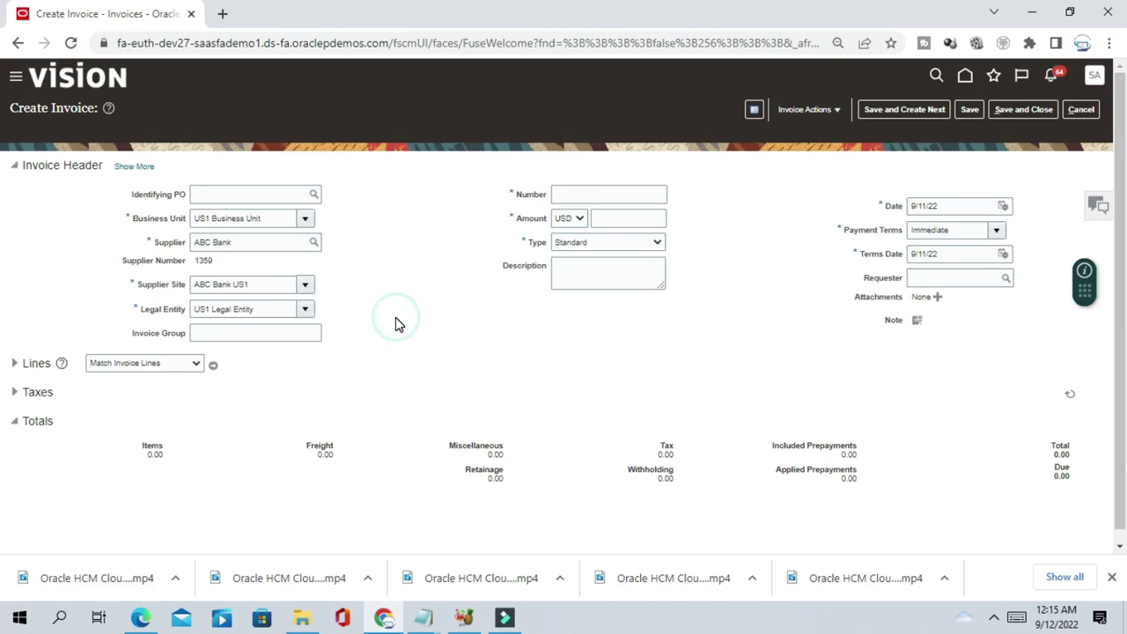
Step: Enter invoice number testinv1 and invoice amount 1,000.00
click(573, 192)
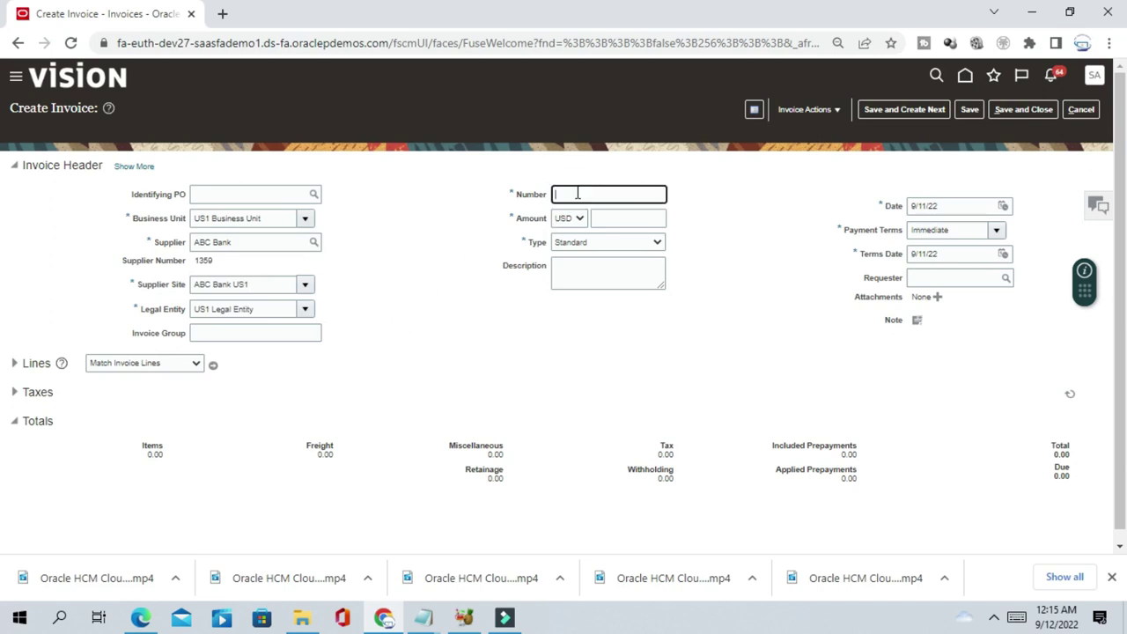
text(testinv1)
click(761, 196)
click(629, 220)
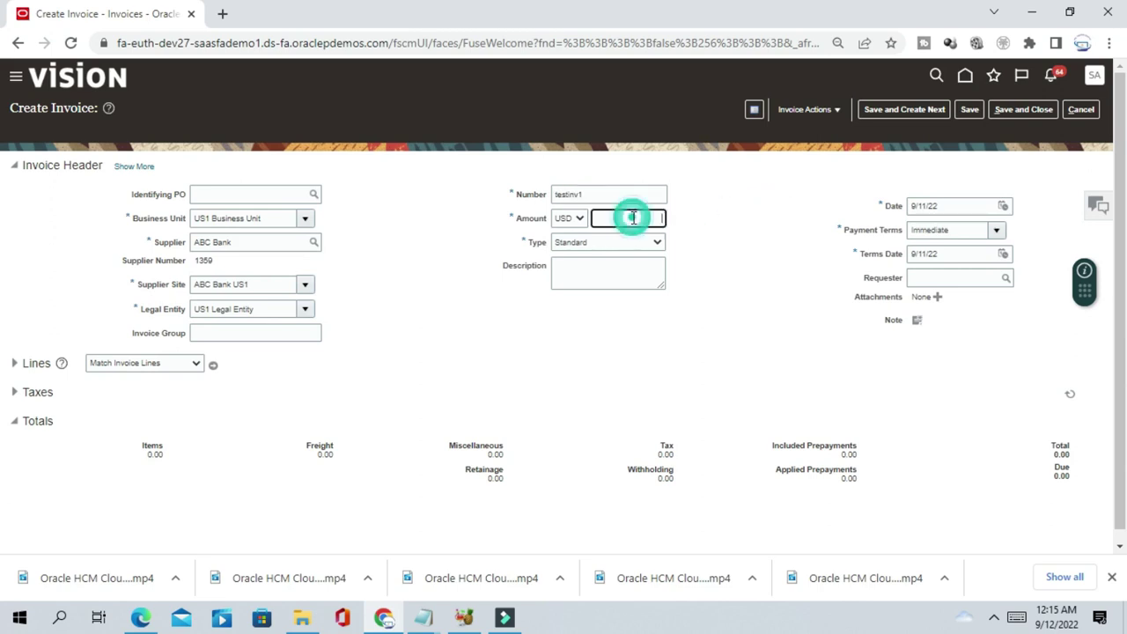
text(1000)
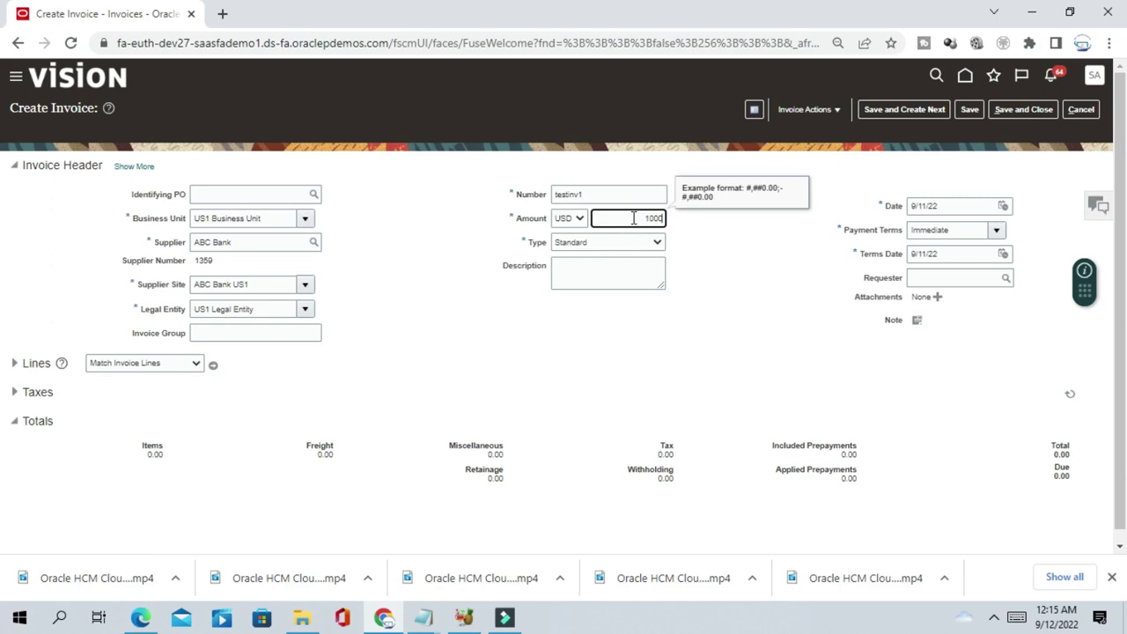
click(664, 319)
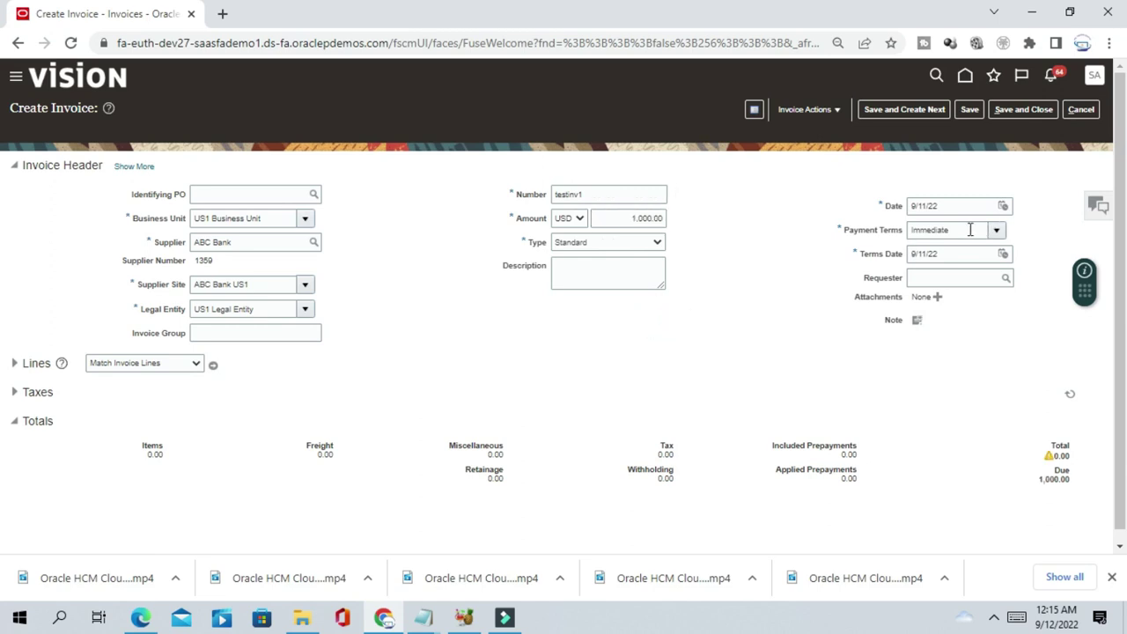
scroll(491, 324, down, 1)
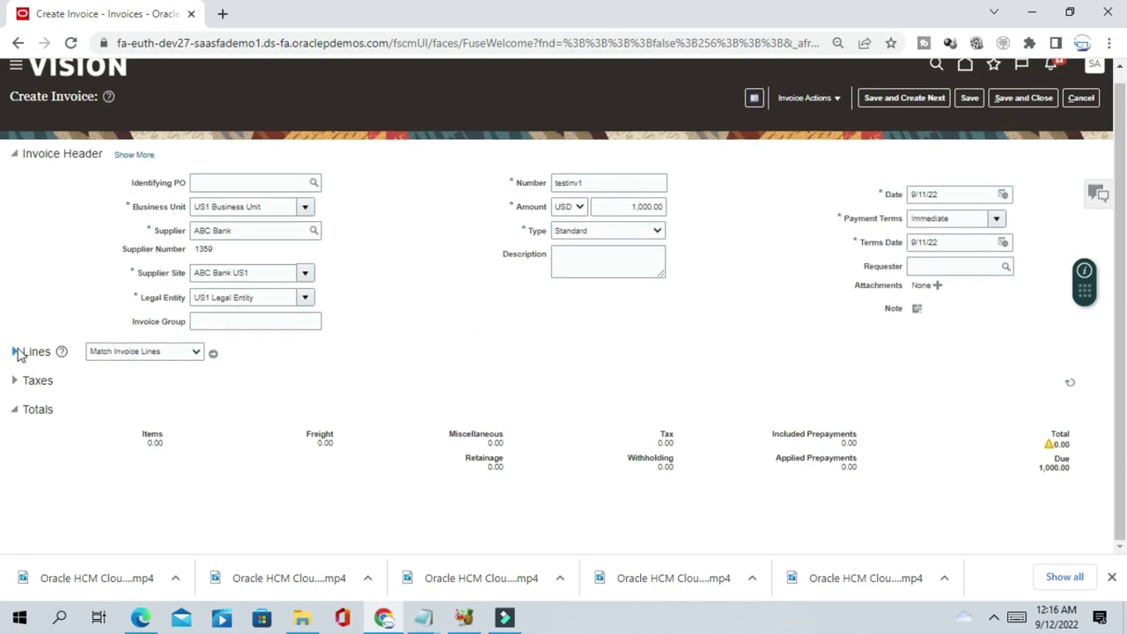
Step: Give line 1 amount 1000 and account combination 101.10.15925.000.000.000 from the search results
click(16, 352)
scroll(188, 432, down, 2)
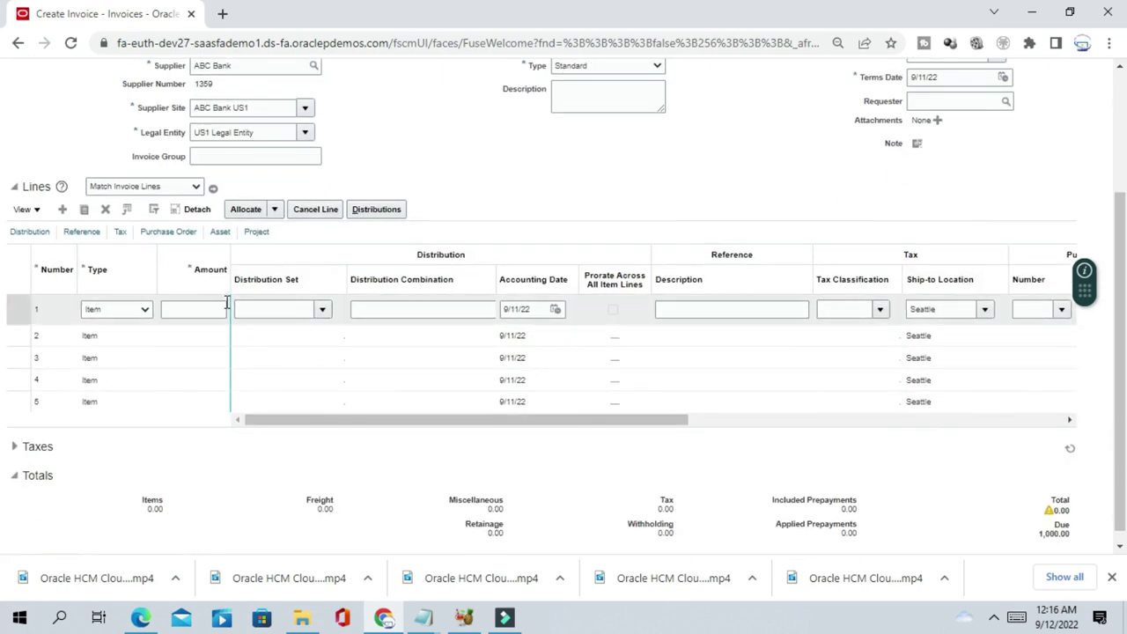
click(191, 308)
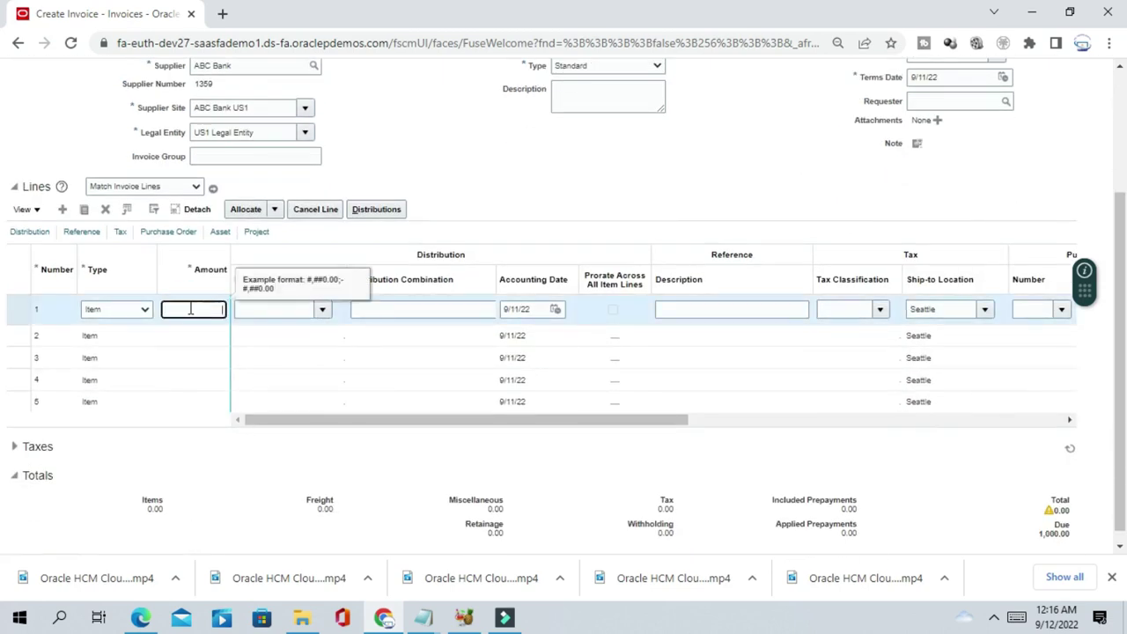
text(1000)
click(394, 307)
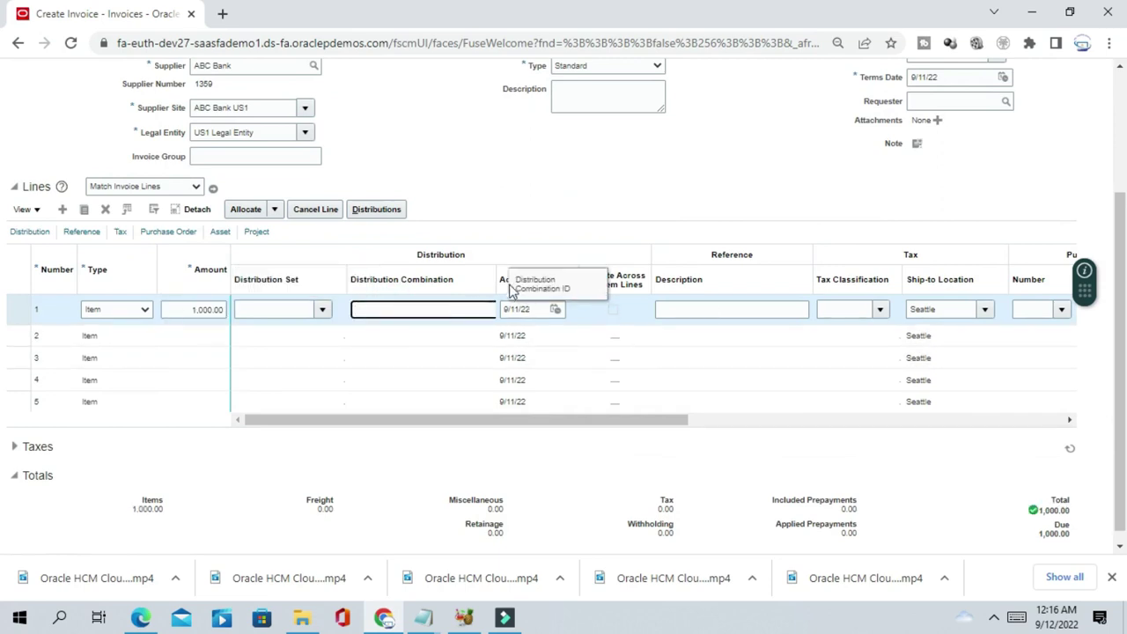
click(506, 211)
click(498, 277)
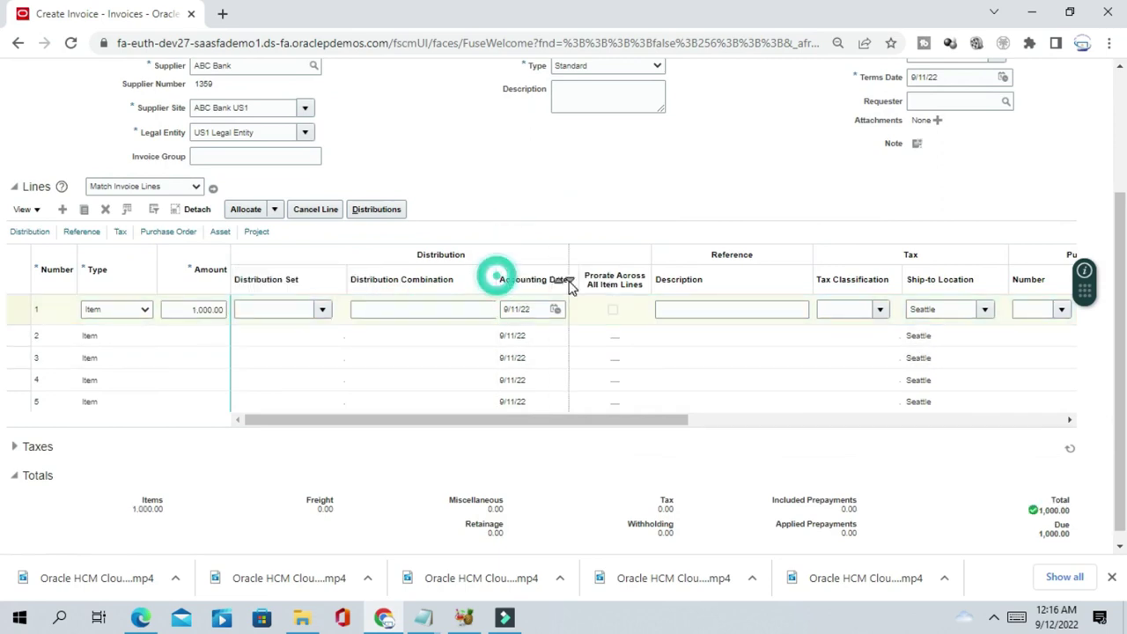
click(507, 308)
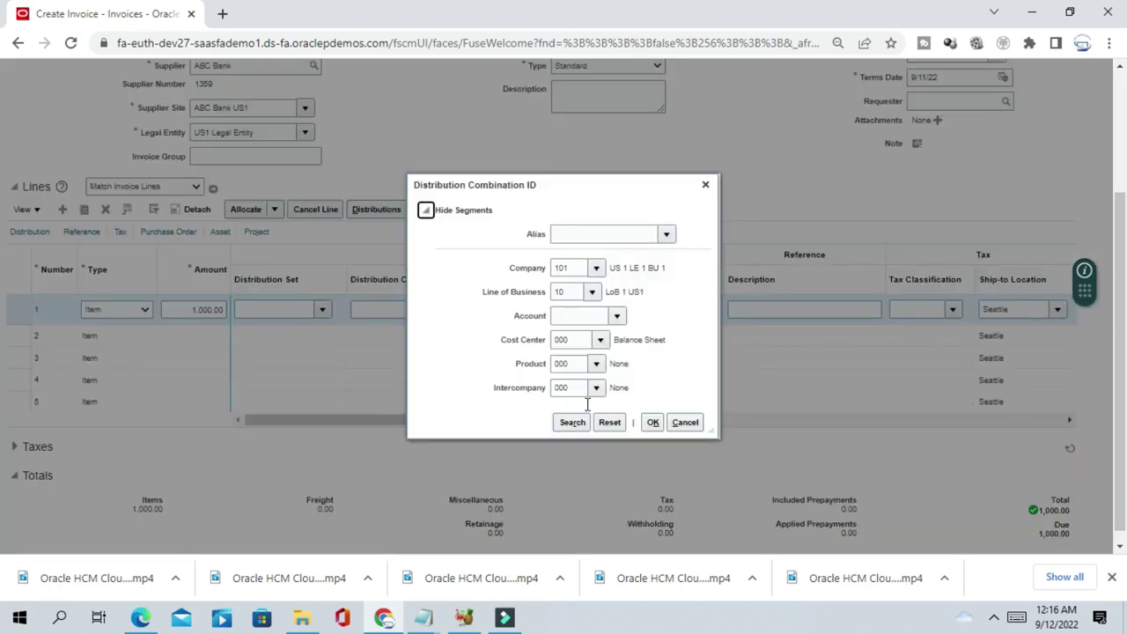
click(572, 425)
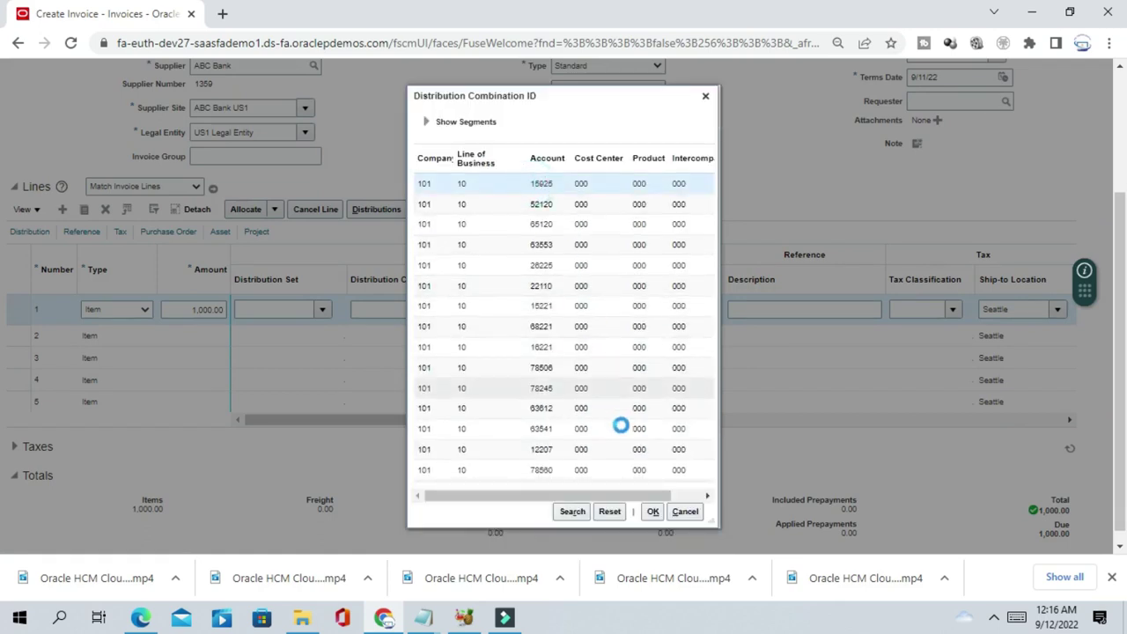
click(653, 511)
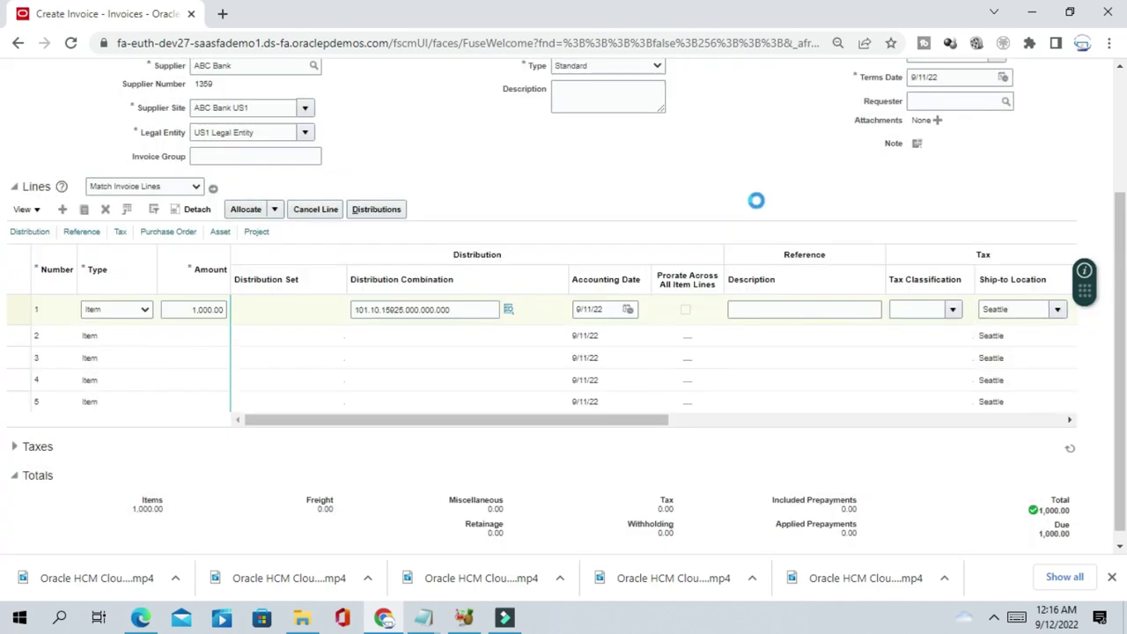
Step: Calculate tax on invoice testinv1
scroll(754, 199, up, 3)
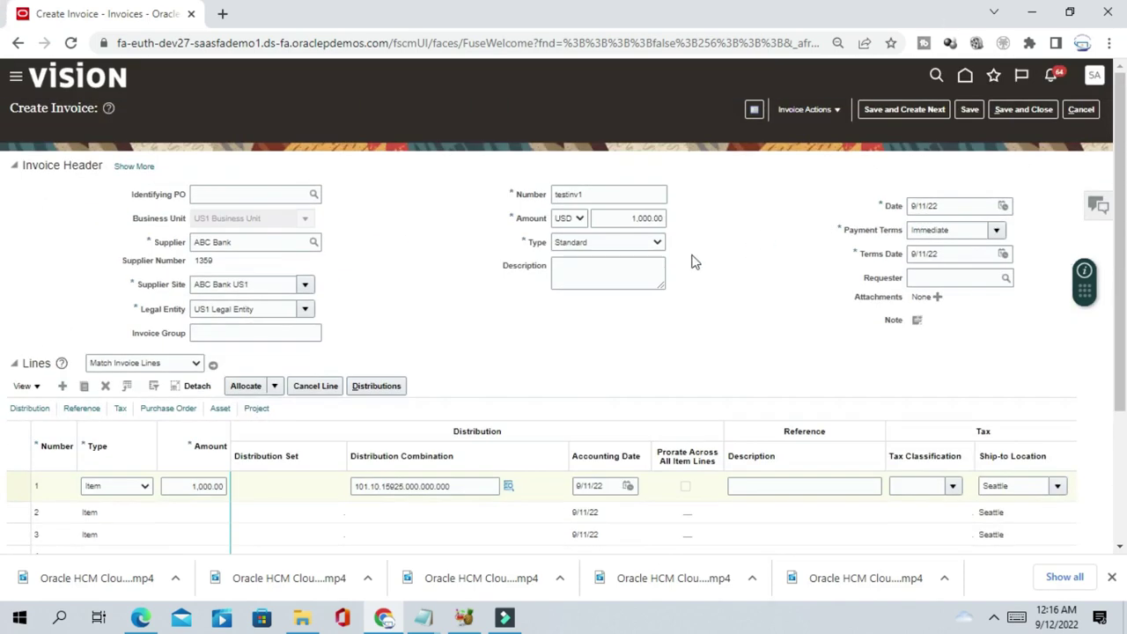
scroll(692, 264, down, 3)
drag(1121, 377, 1124, 240)
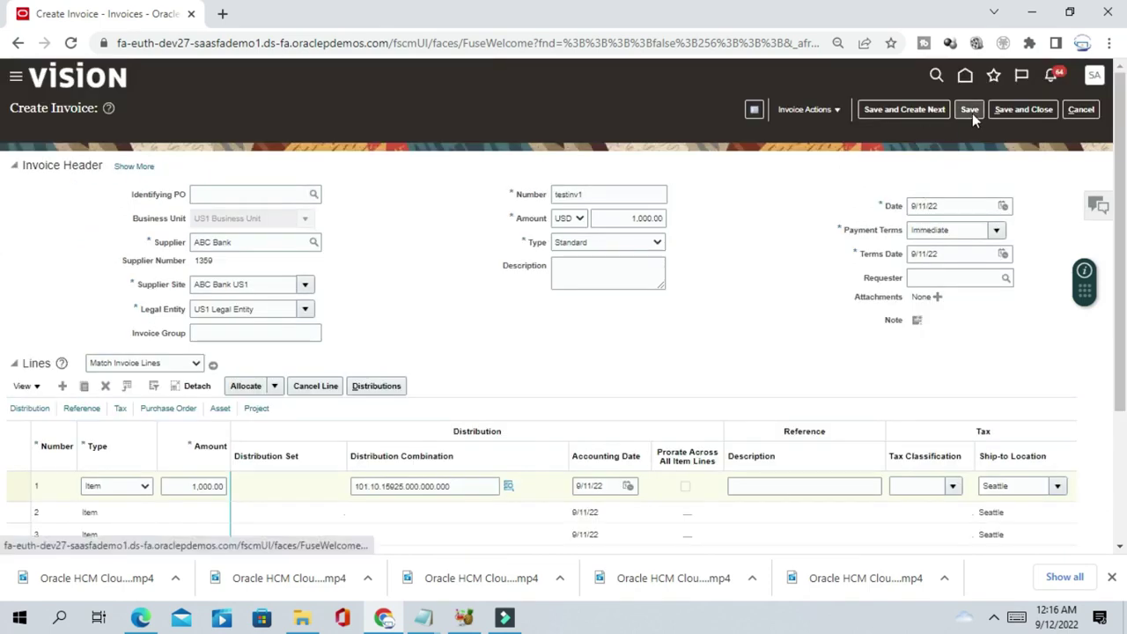
click(805, 110)
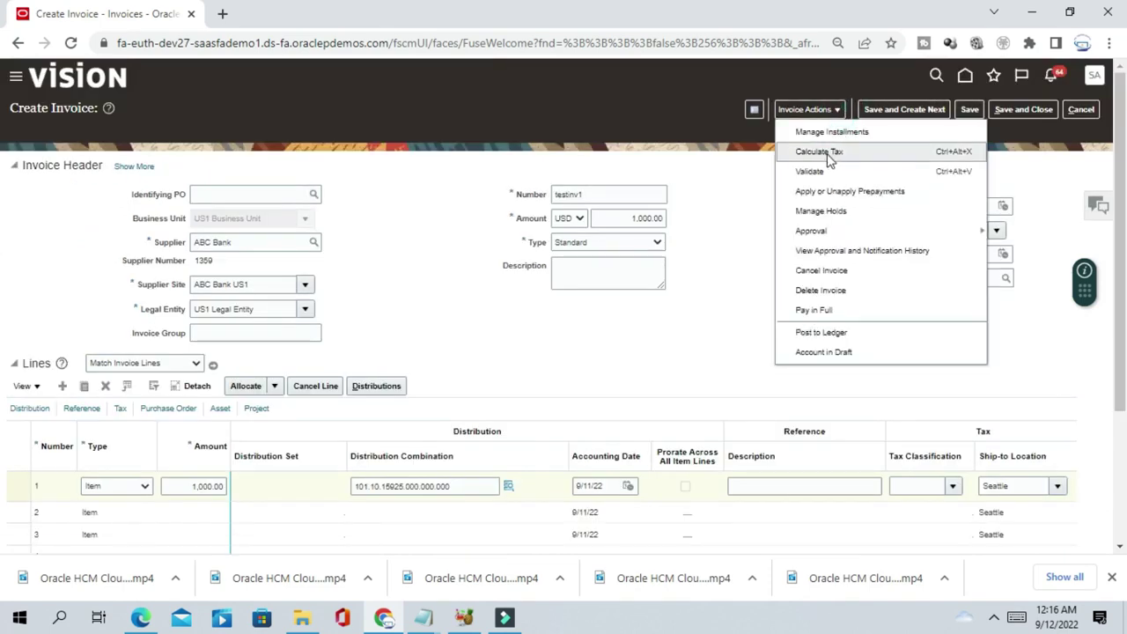
click(824, 151)
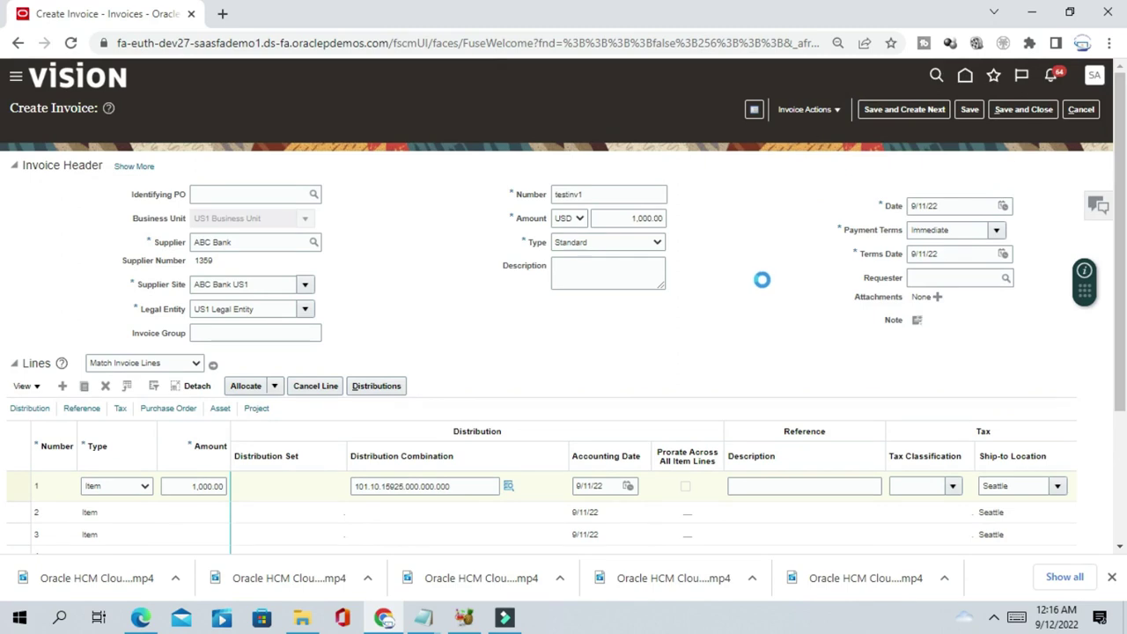
scroll(867, 357, down, 2)
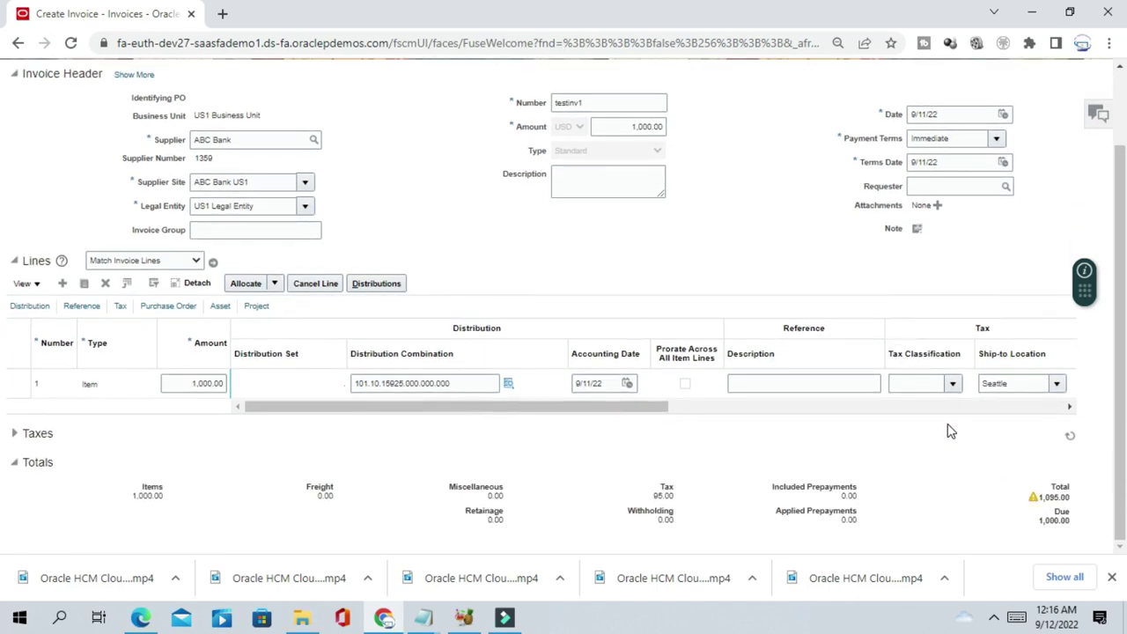
scroll(947, 428, up, 2)
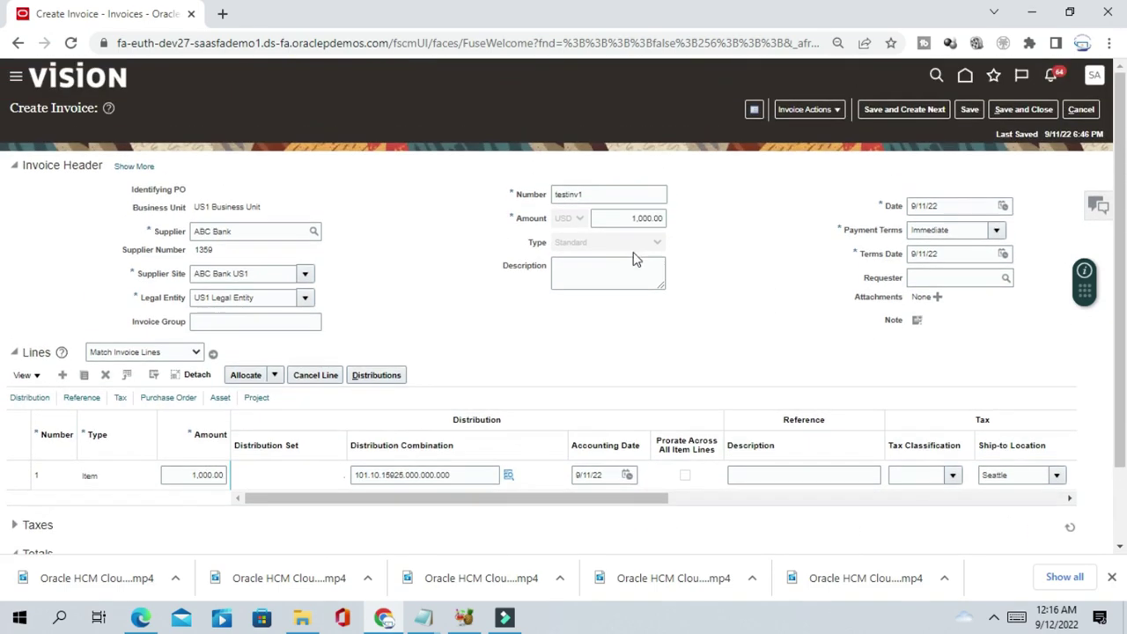
Step: Change the header amount to 1,095.00 and save the invoice
click(652, 217)
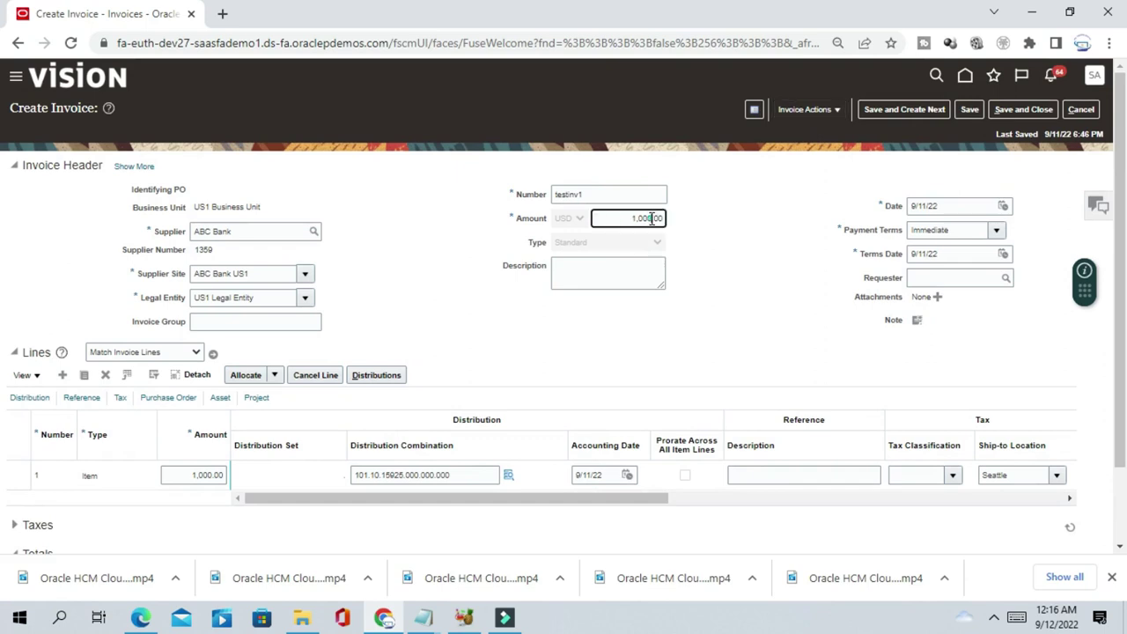
key(BackSpace)
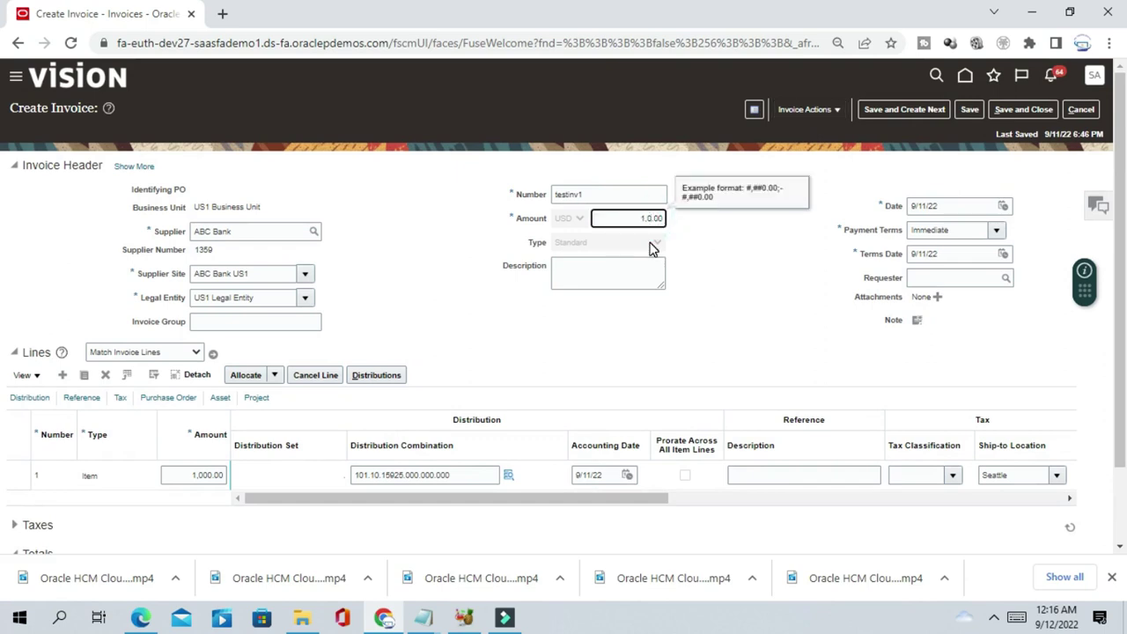
key(BackSpace)
text(96)
key(BackSpace)
text(5)
click(708, 255)
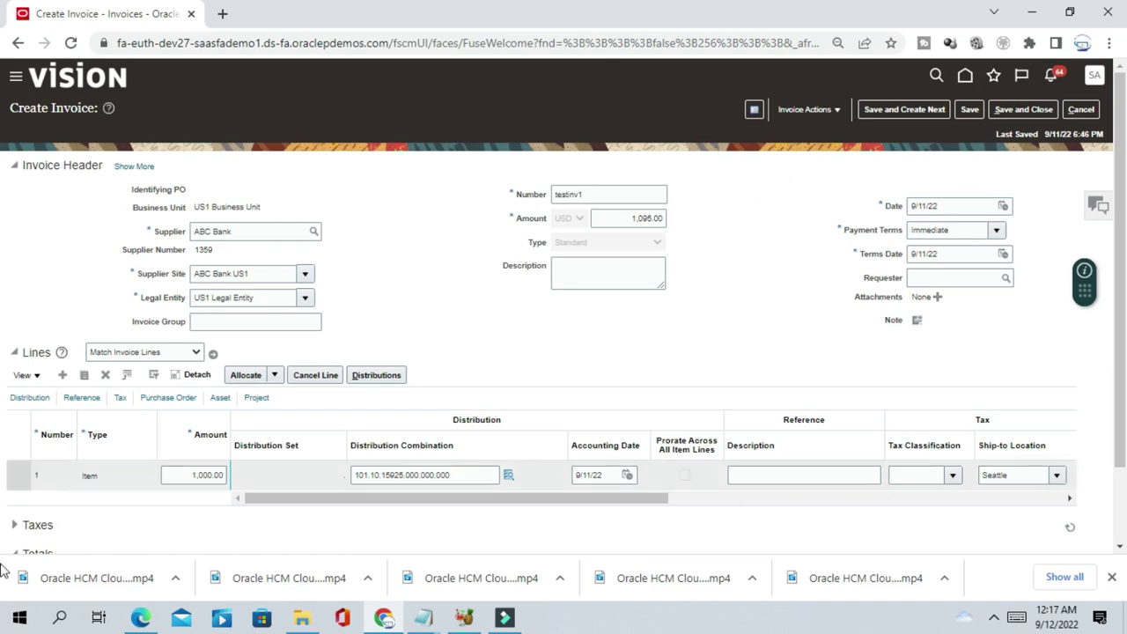
click(972, 112)
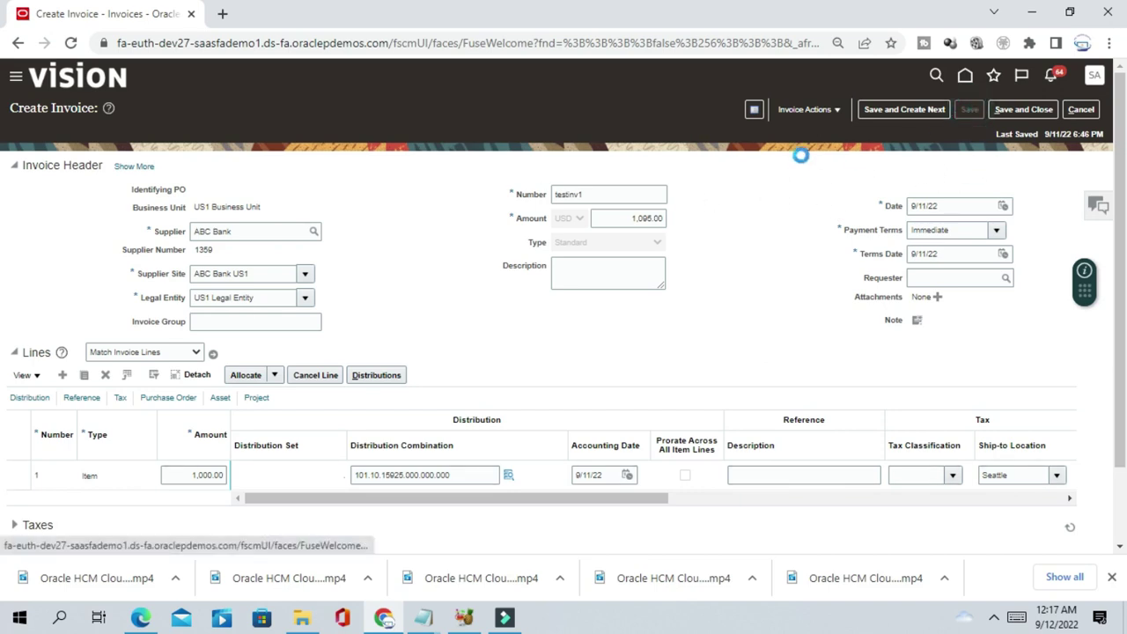
Step: Validate invoice testinv1 and check its status summary showing approval Required
click(838, 111)
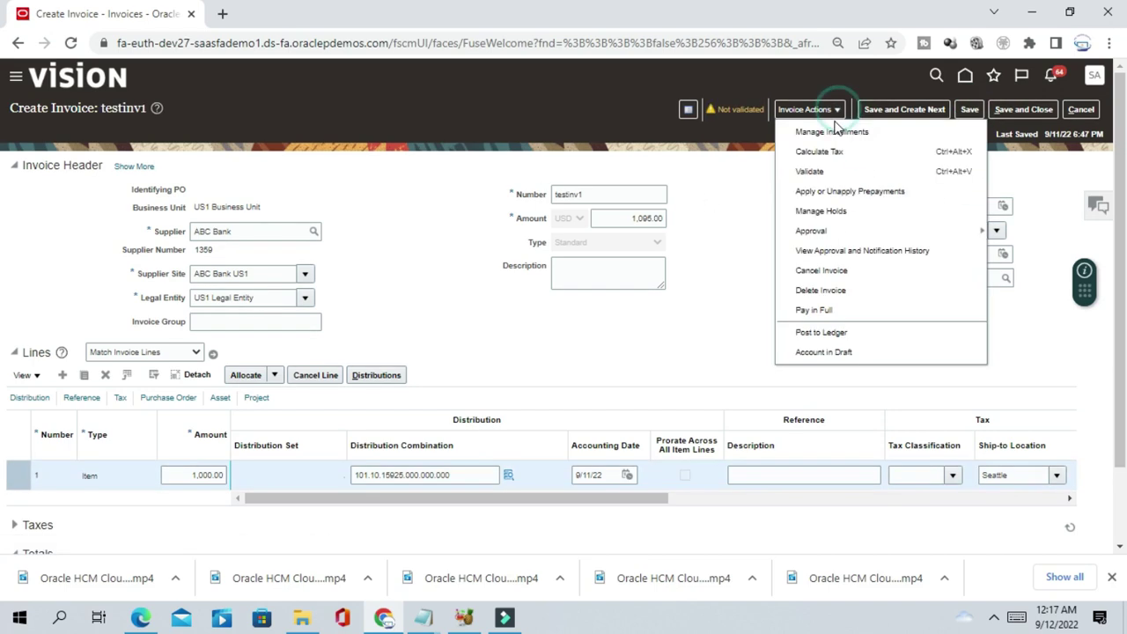
click(810, 172)
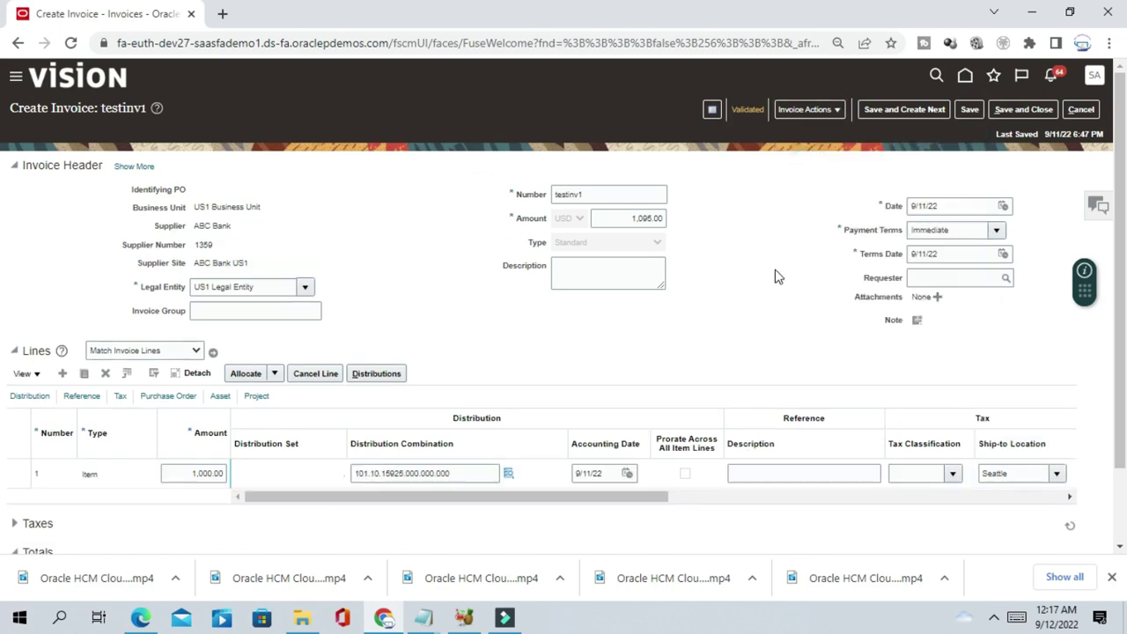
click(837, 112)
click(723, 185)
click(749, 112)
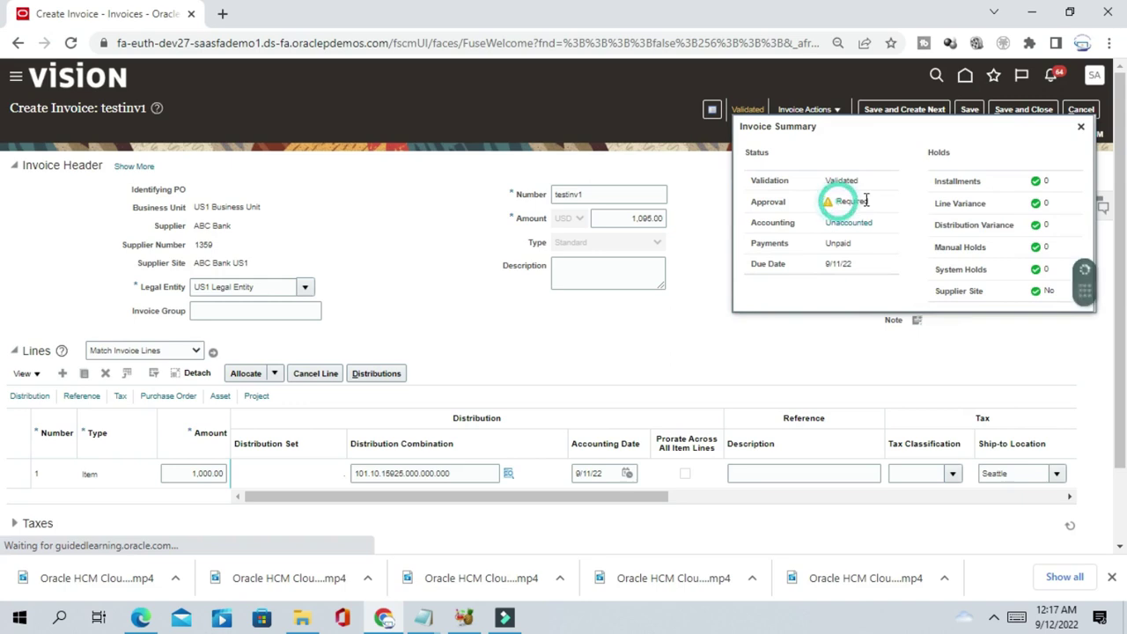
drag(834, 201, 870, 206)
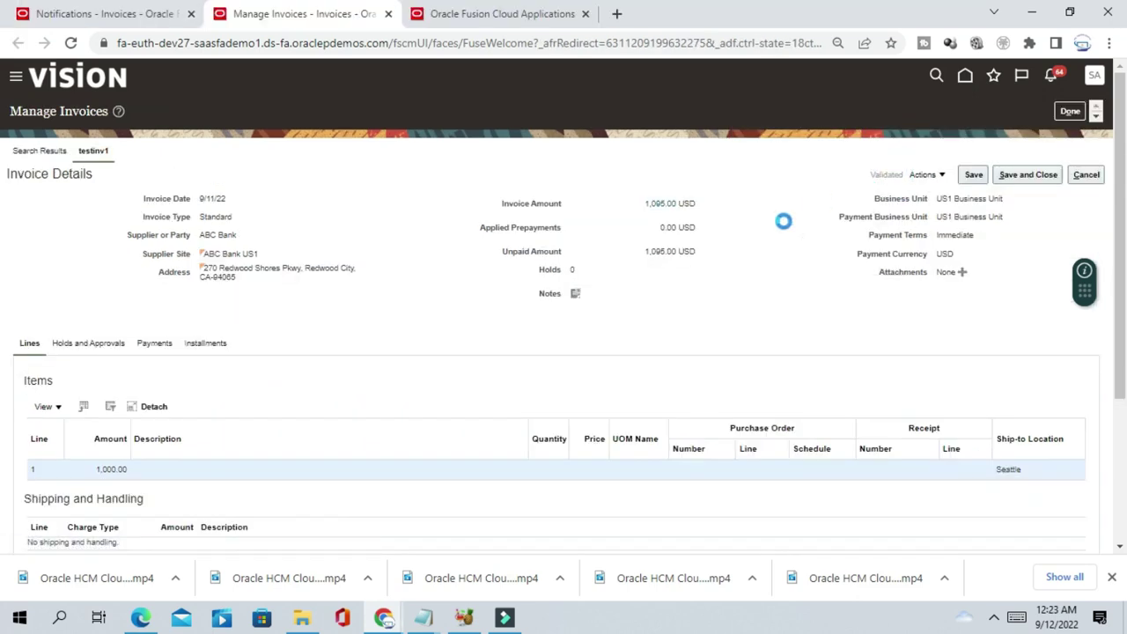
click(883, 190)
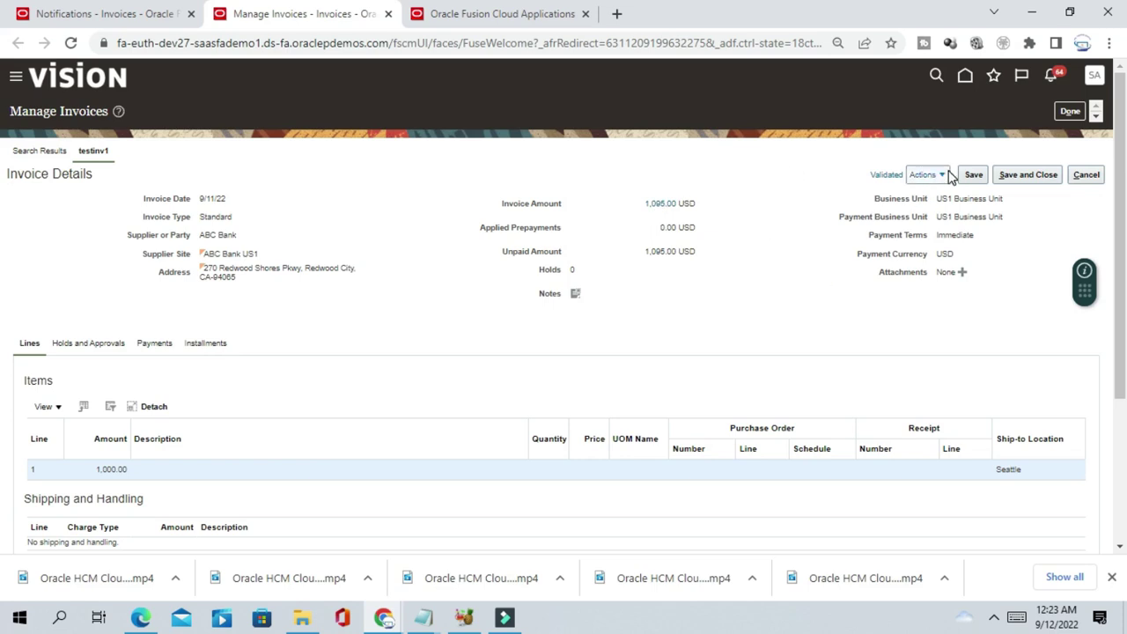
Step: Initiate approval for testinv1 through Actions > Approval > Initiate
click(942, 175)
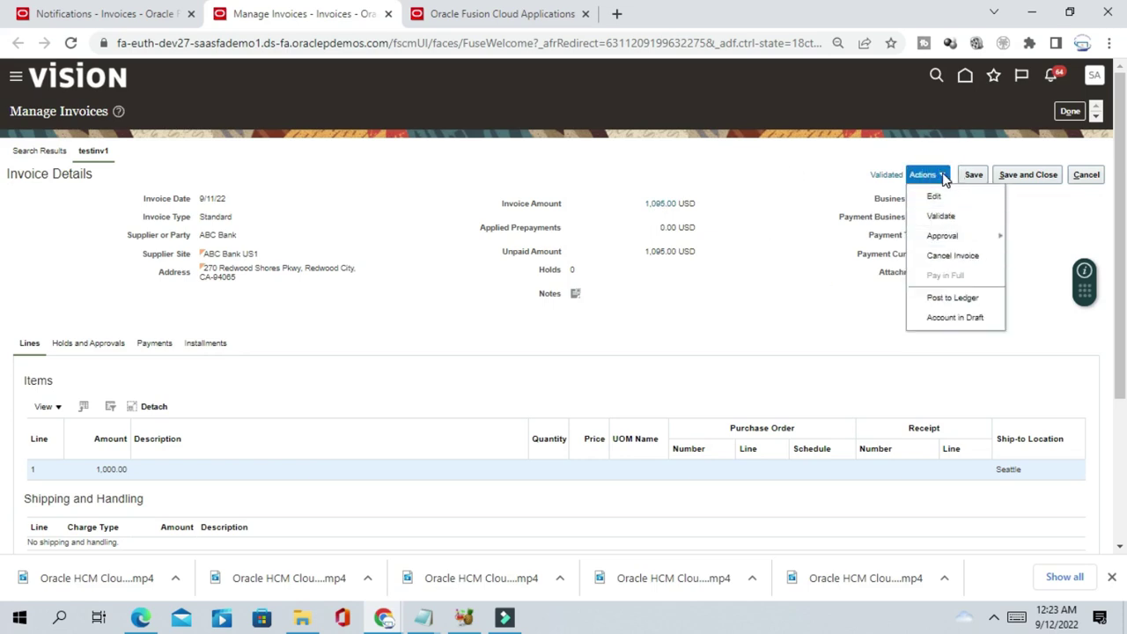
click(968, 240)
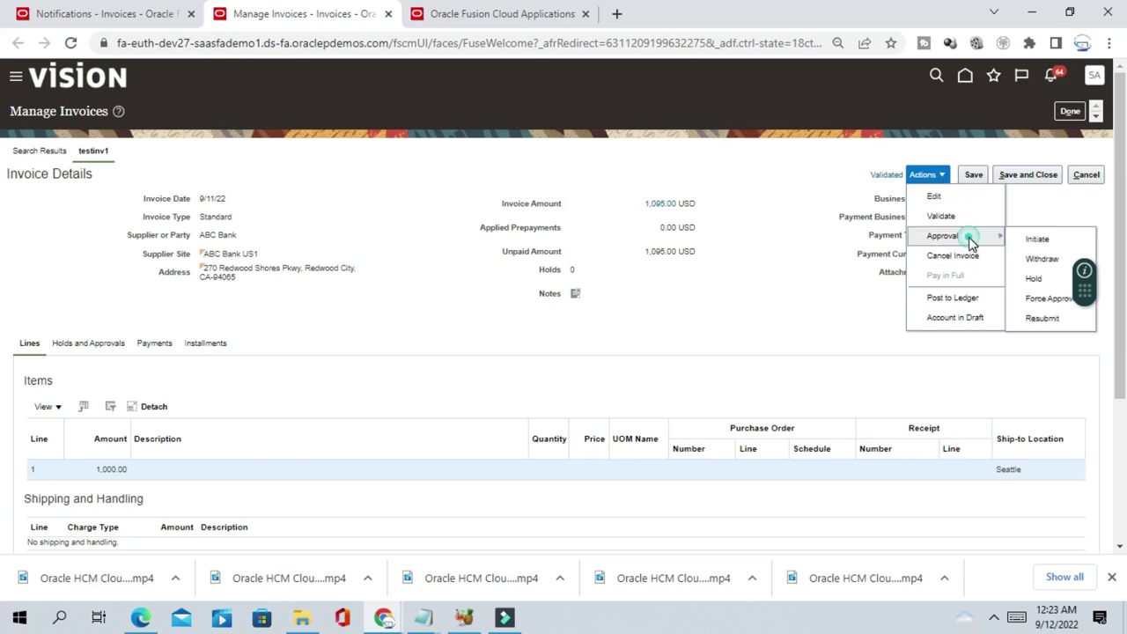
click(1039, 240)
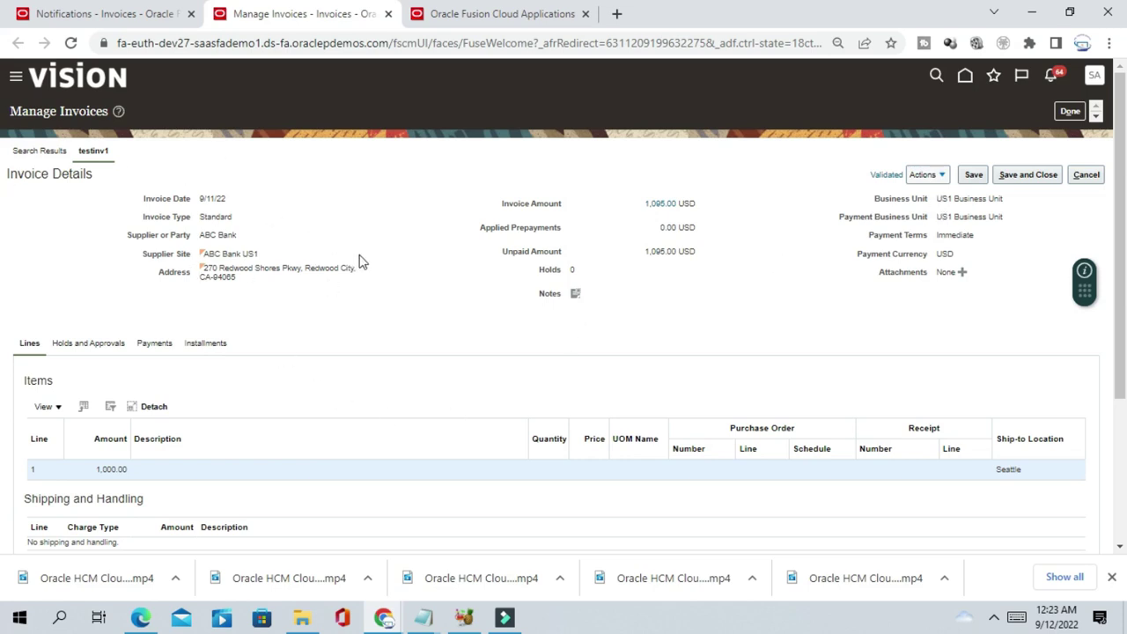
Step: Reload the invoice and review its approval history entry for 1,095.00 USD
click(70, 43)
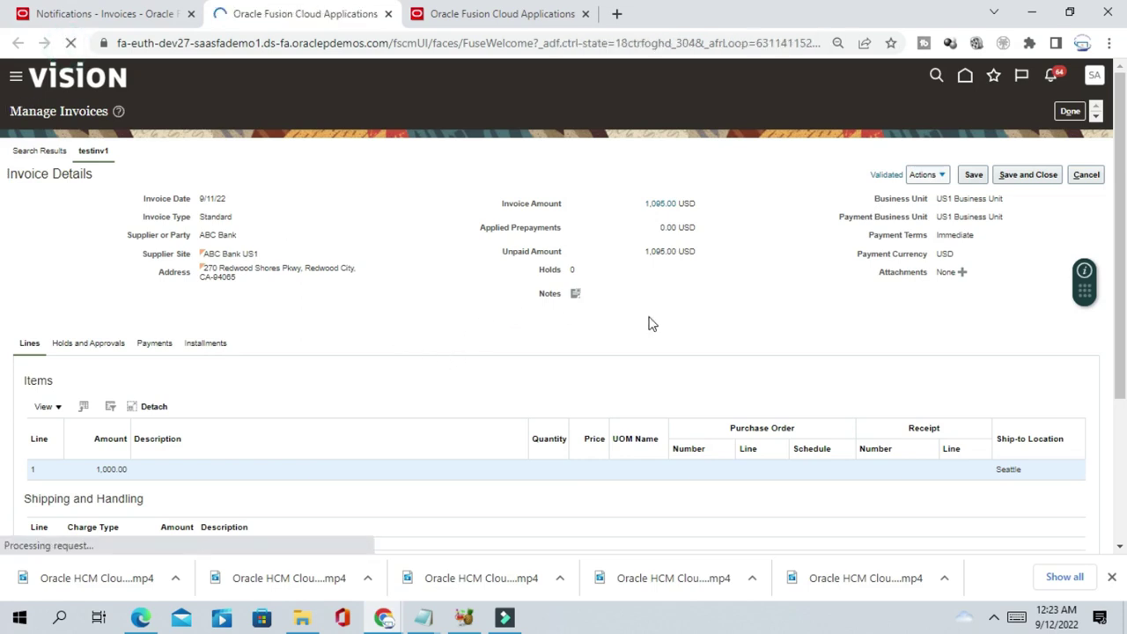
scroll(457, 256, down, 1)
scroll(457, 256, down, 3)
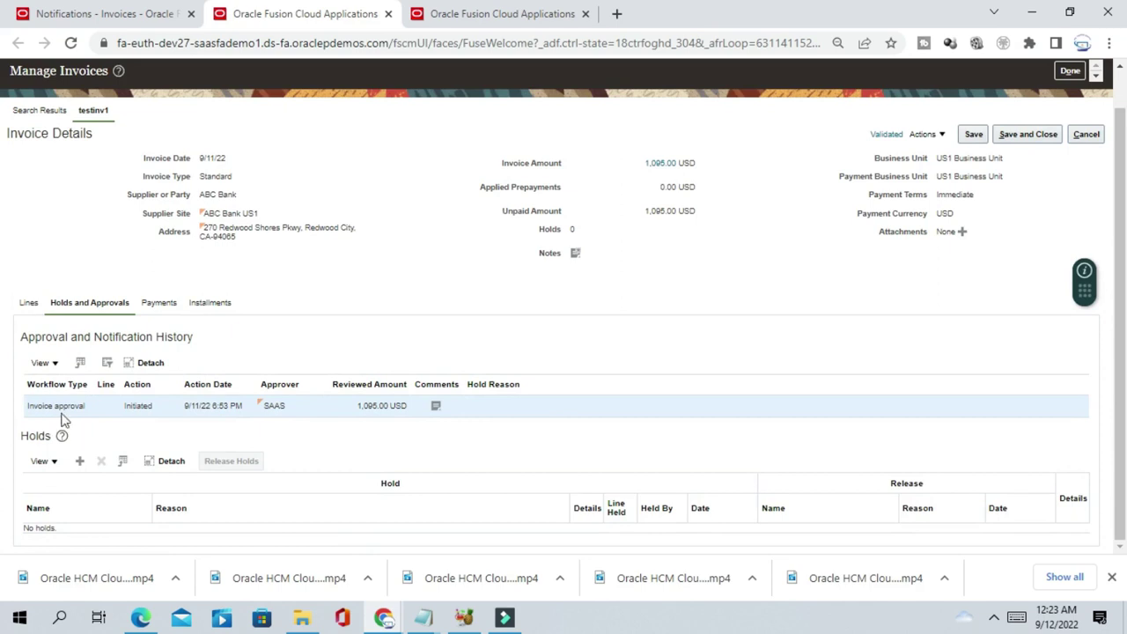
double_click(356, 407)
drag(401, 410, 407, 417)
click(413, 269)
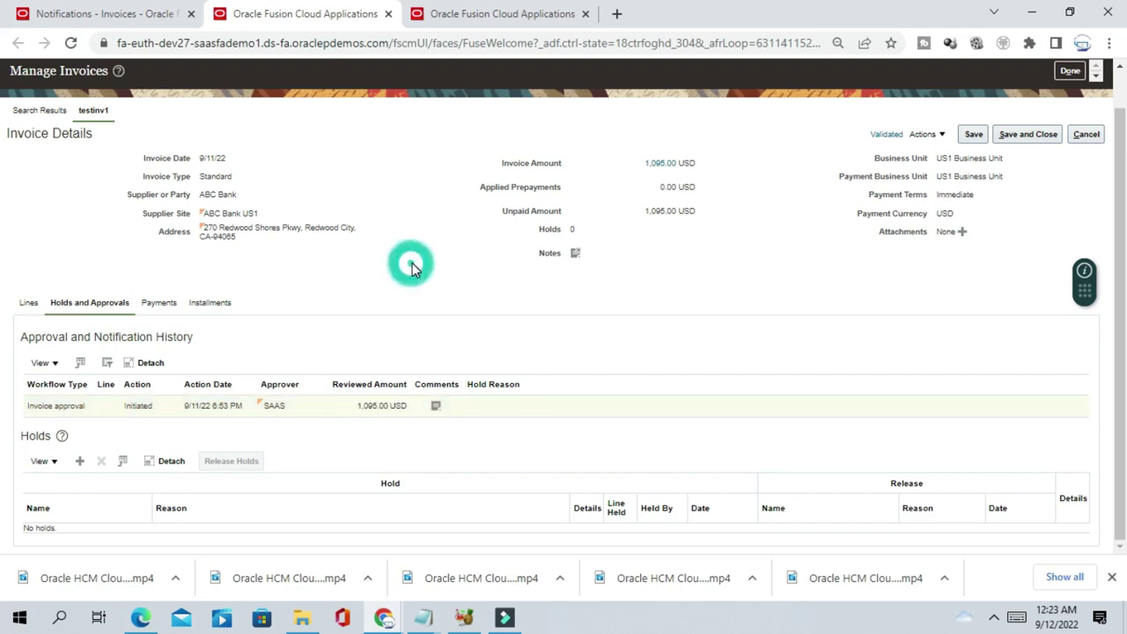
click(942, 134)
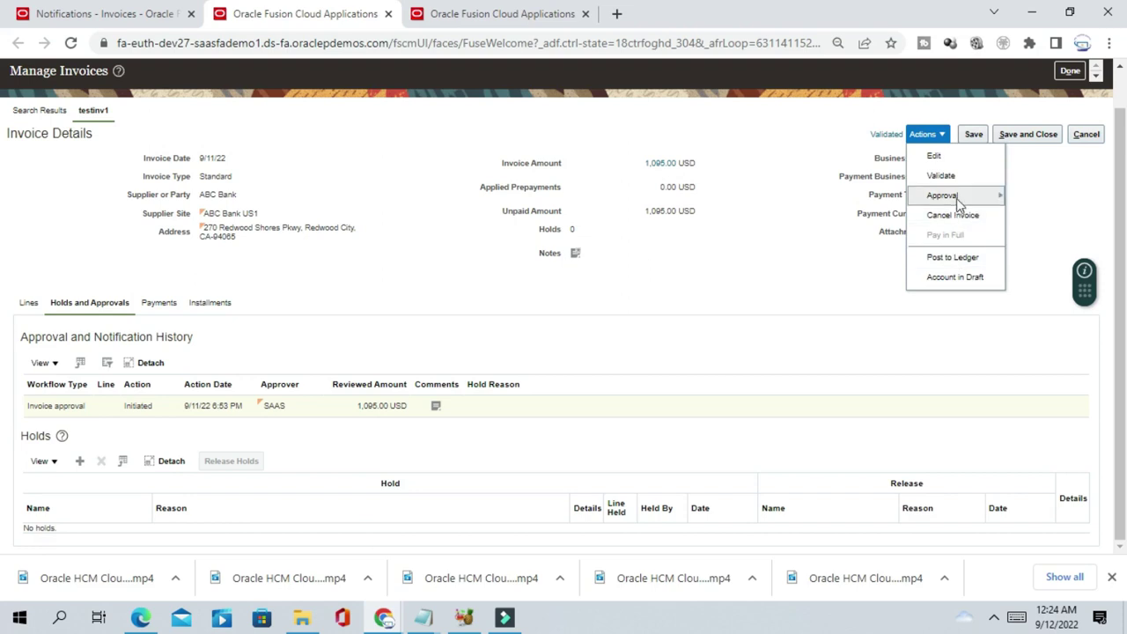
mouse_move(956, 195)
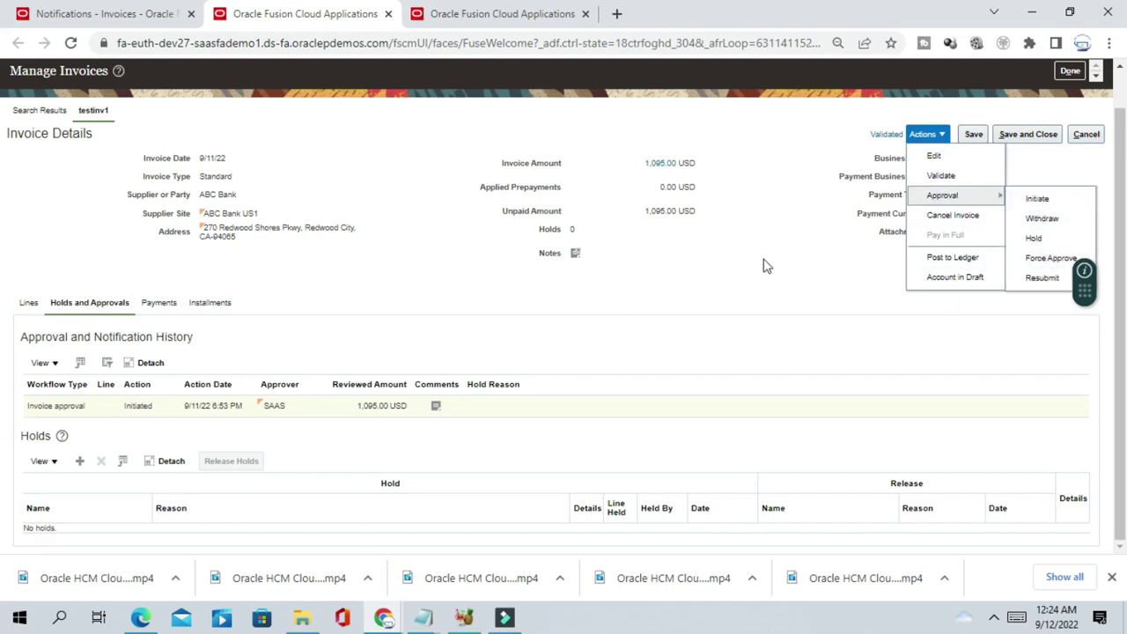
click(1049, 257)
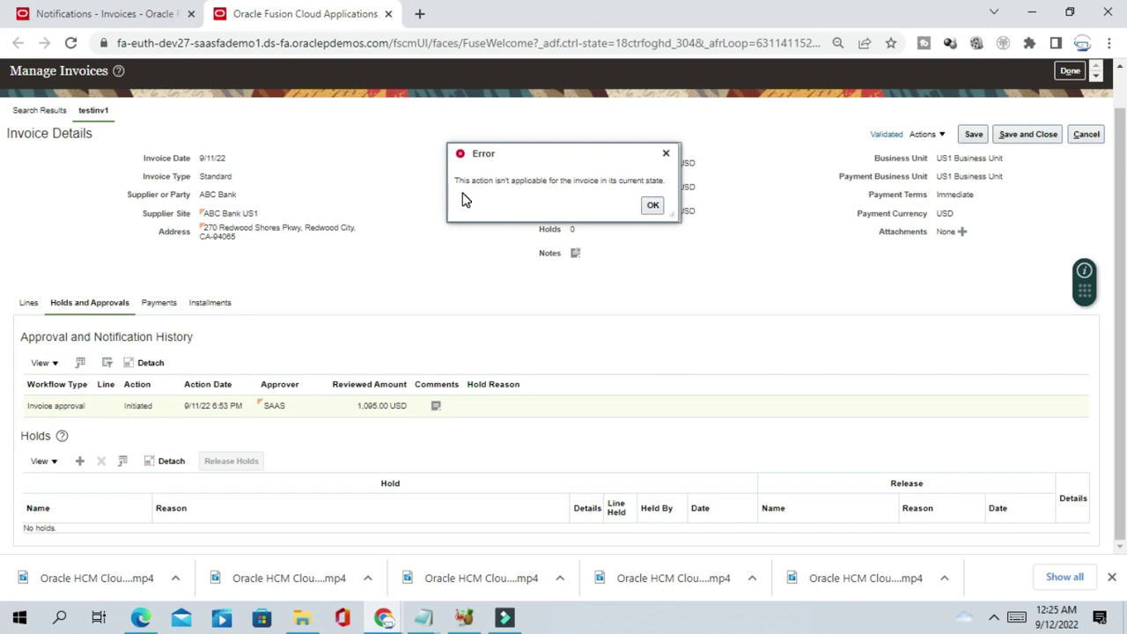
click(653, 208)
click(666, 153)
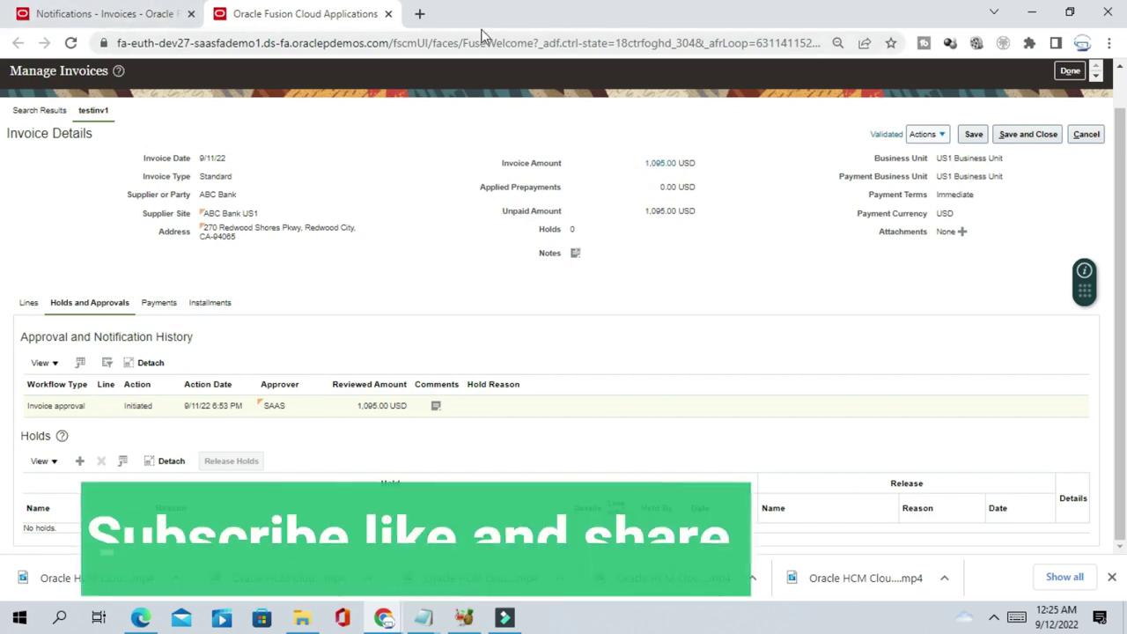
Step: Open the home page in a new browser tab
click(150, 11)
click(295, 8)
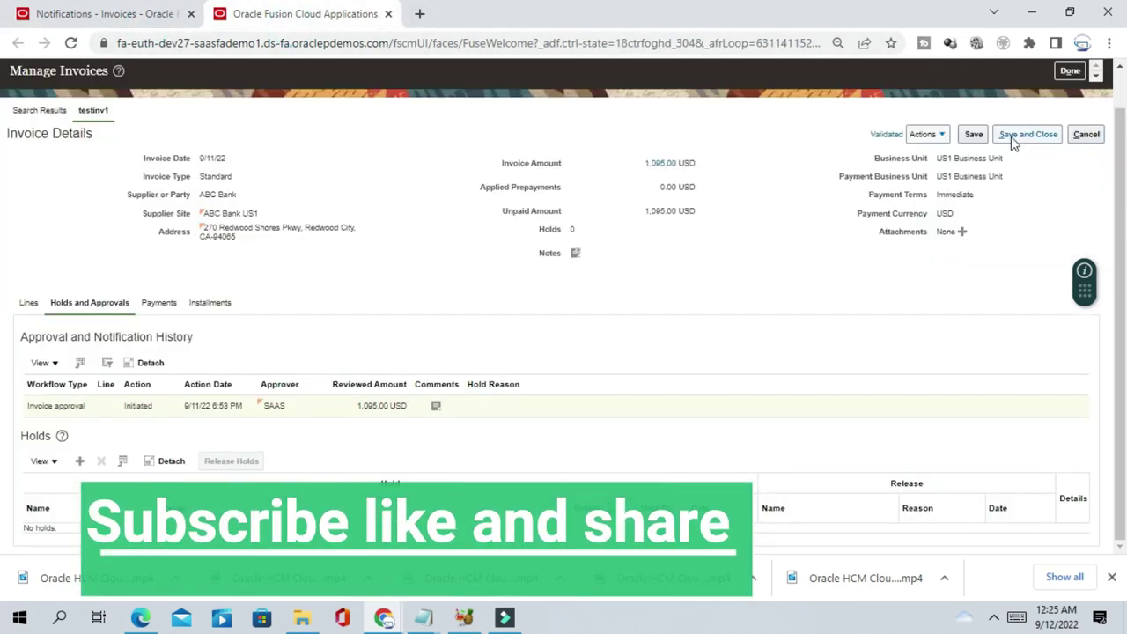
scroll(980, 97, up, 1)
right_click(966, 80)
click(1013, 86)
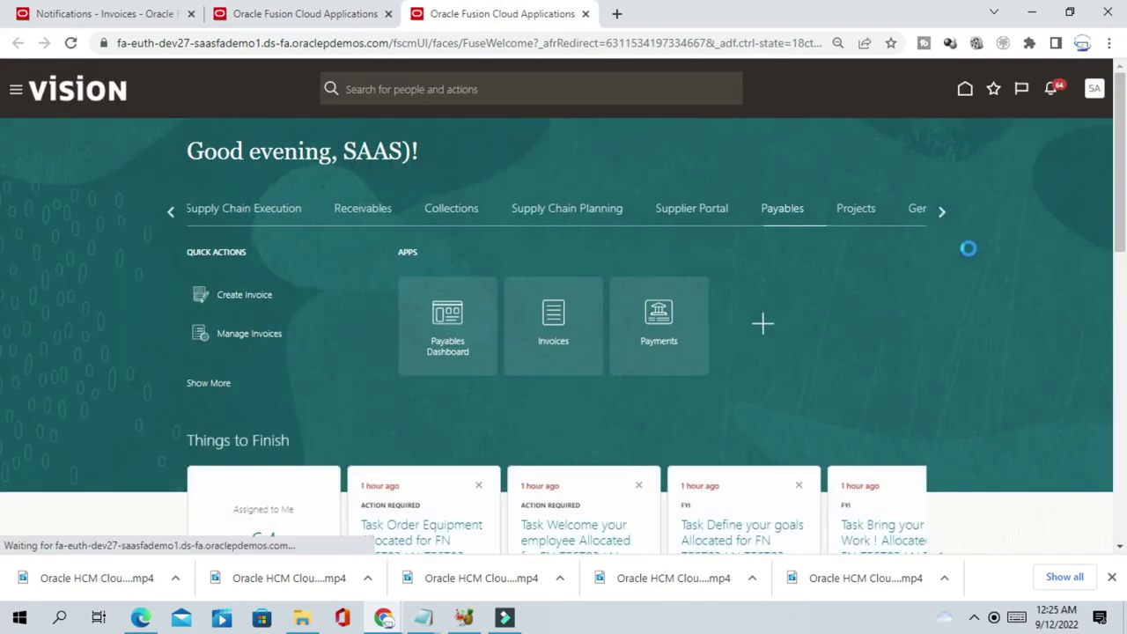
Step: In Setup and Maintenance, choose Financials, then Payables, and open Manage Invoice Options
click(878, 287)
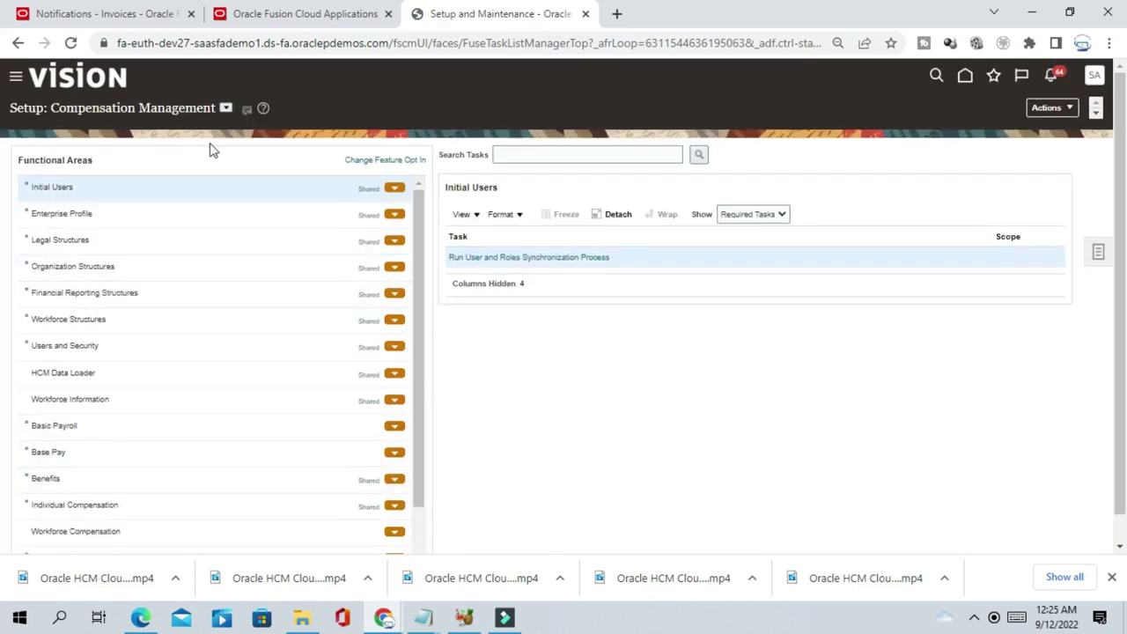
click(225, 108)
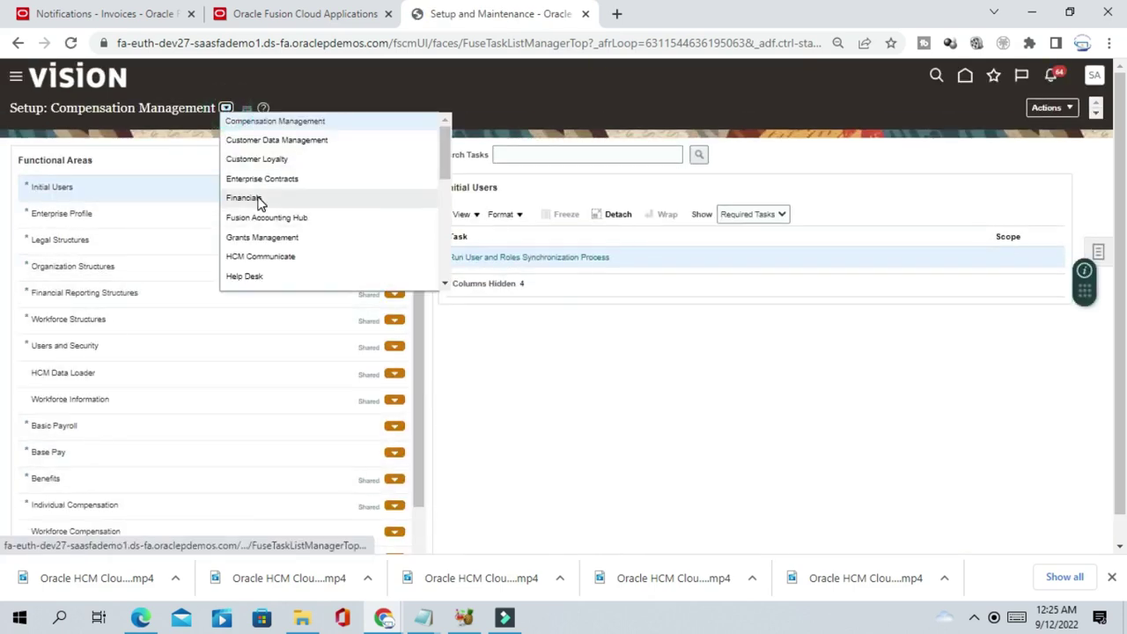
click(255, 199)
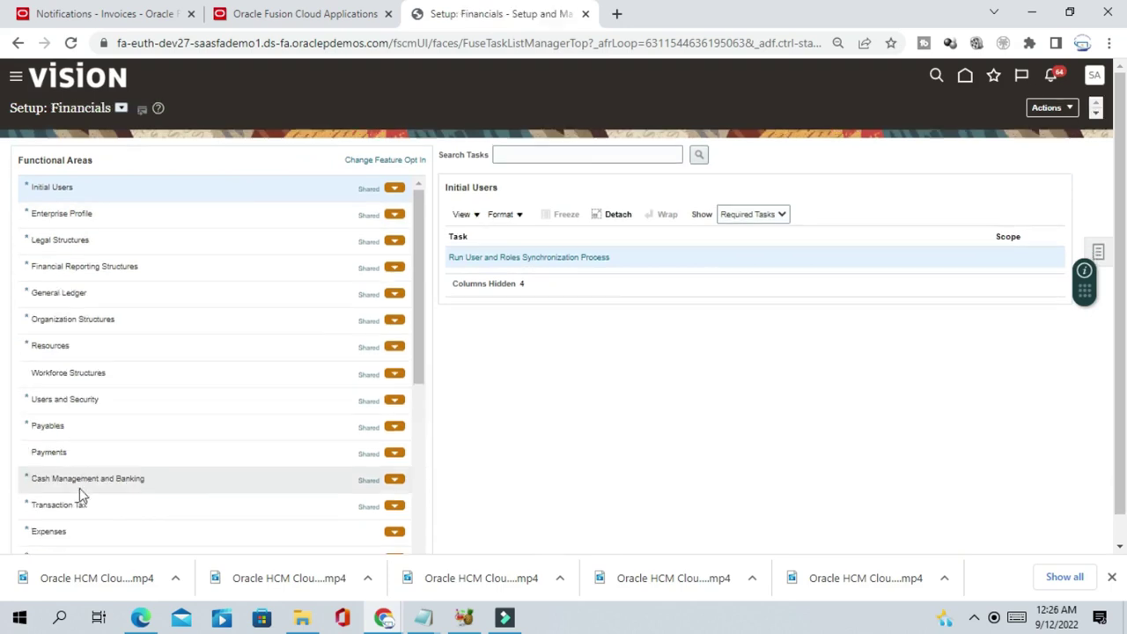
click(64, 426)
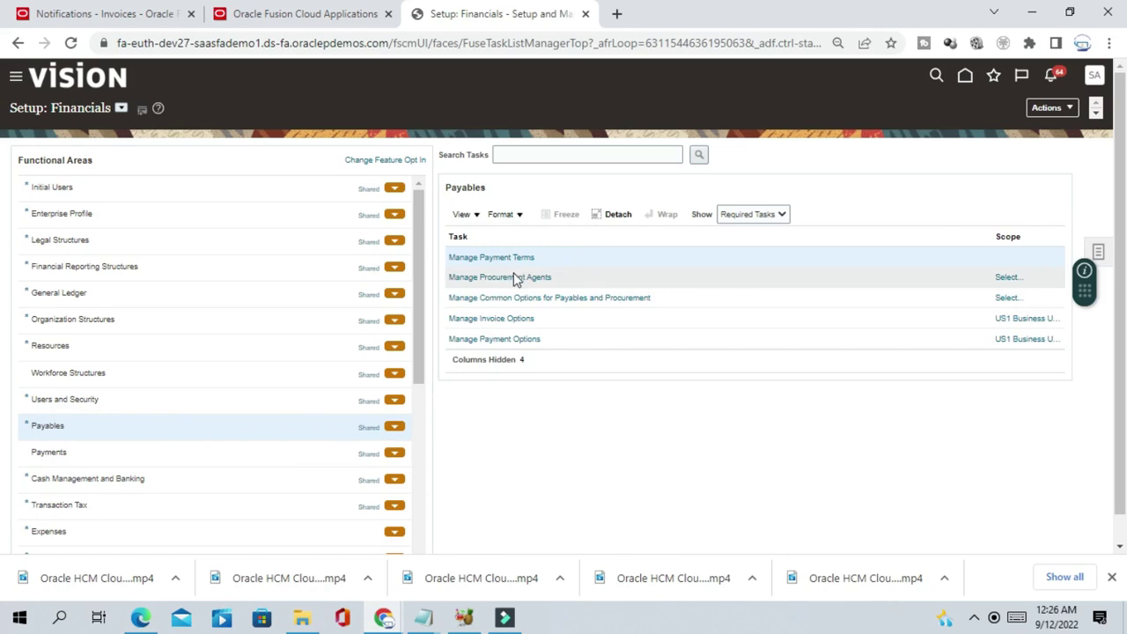
click(516, 321)
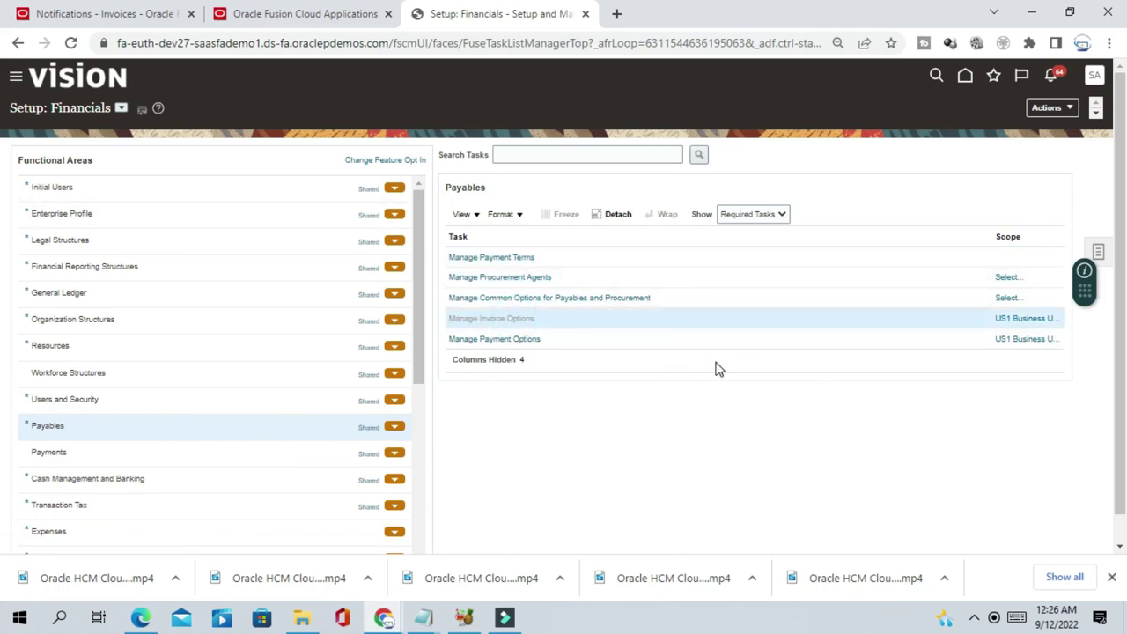
Step: Tick Allow force approval in the Approval section, then save and close
scroll(639, 229, down, 3)
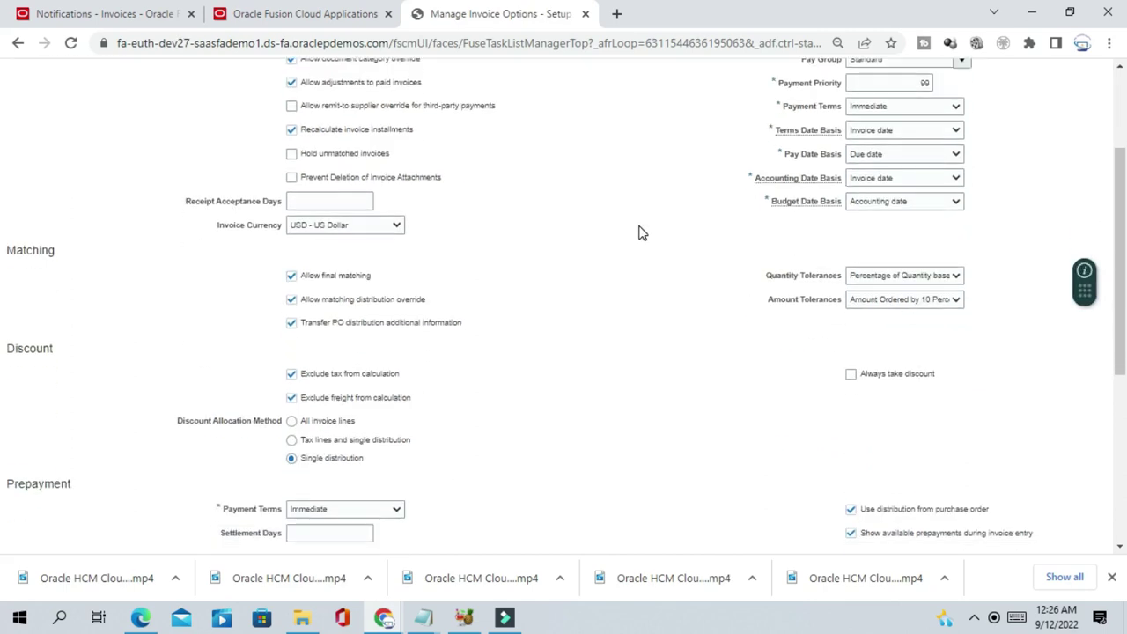
scroll(96, 276, up, 3)
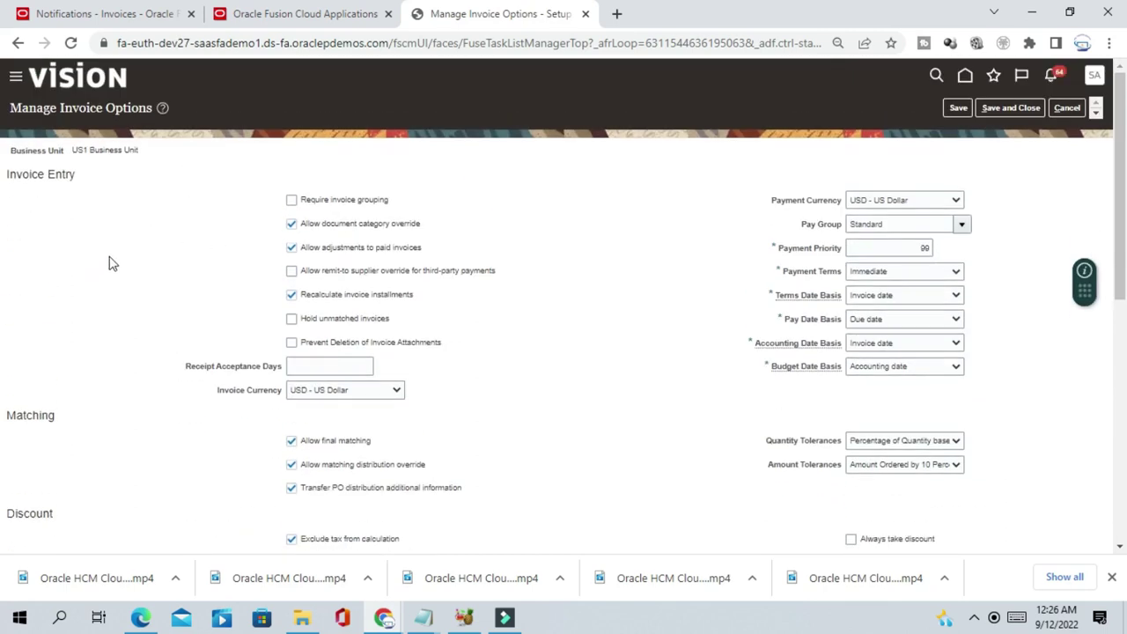
scroll(123, 227, down, 6)
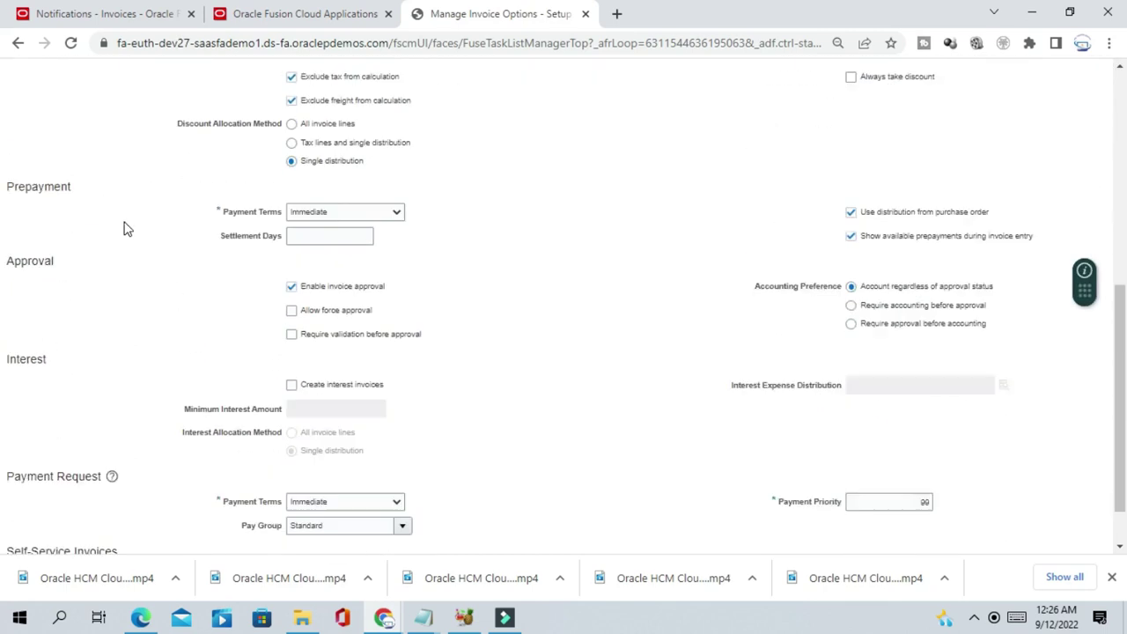
click(292, 280)
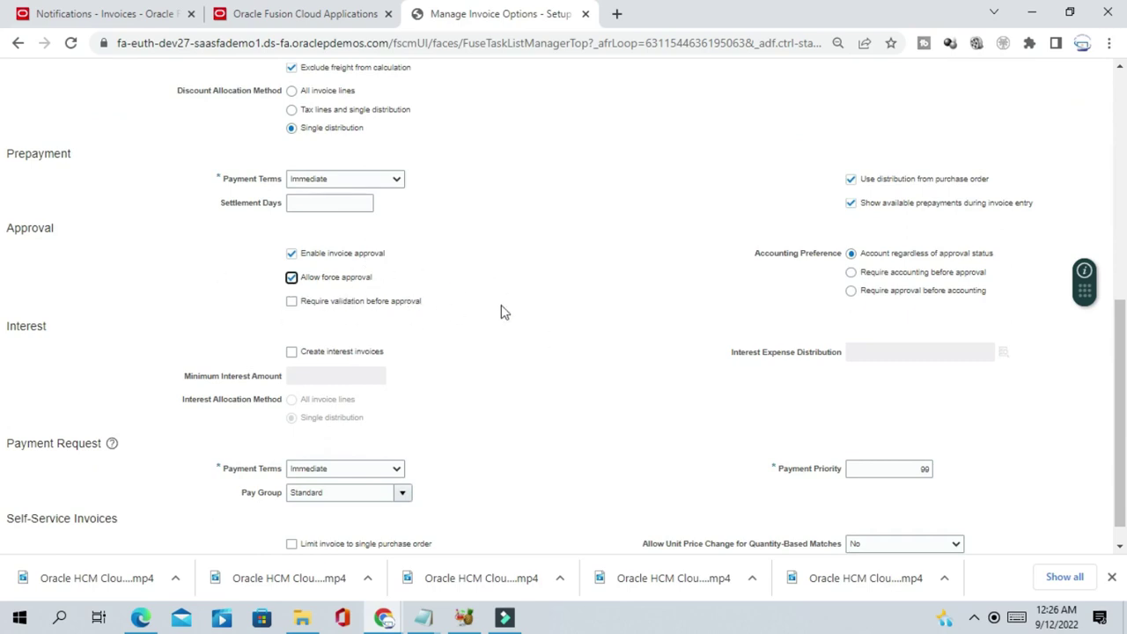
scroll(590, 351, up, 10)
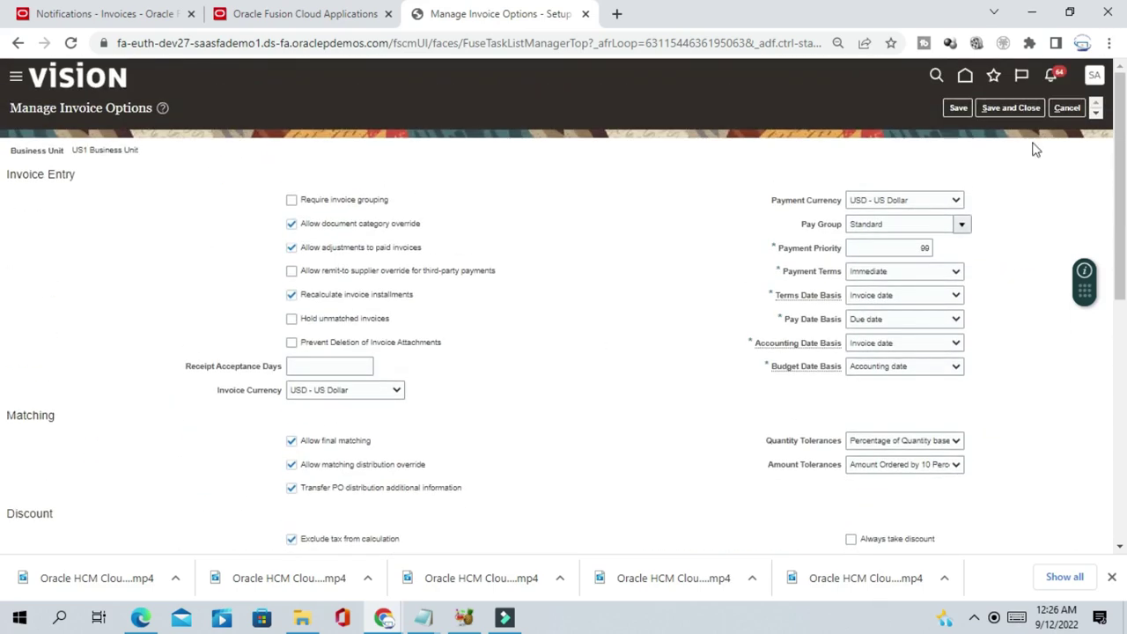
click(1008, 109)
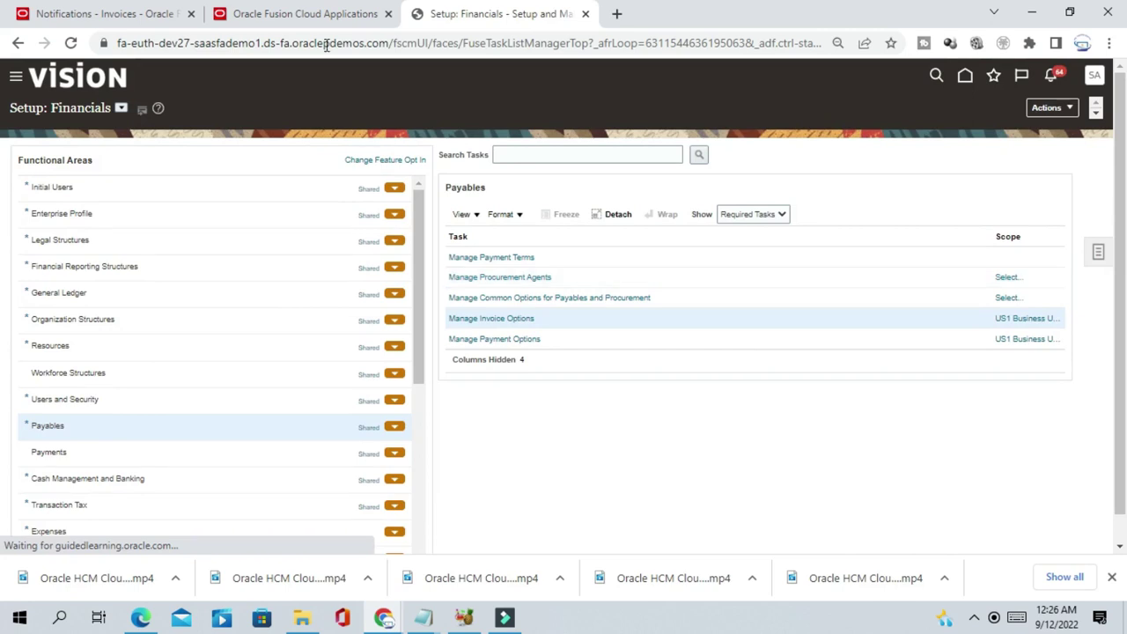
Step: Return to Manage Invoices and reopen invoice testinv1 from the search results
click(280, 18)
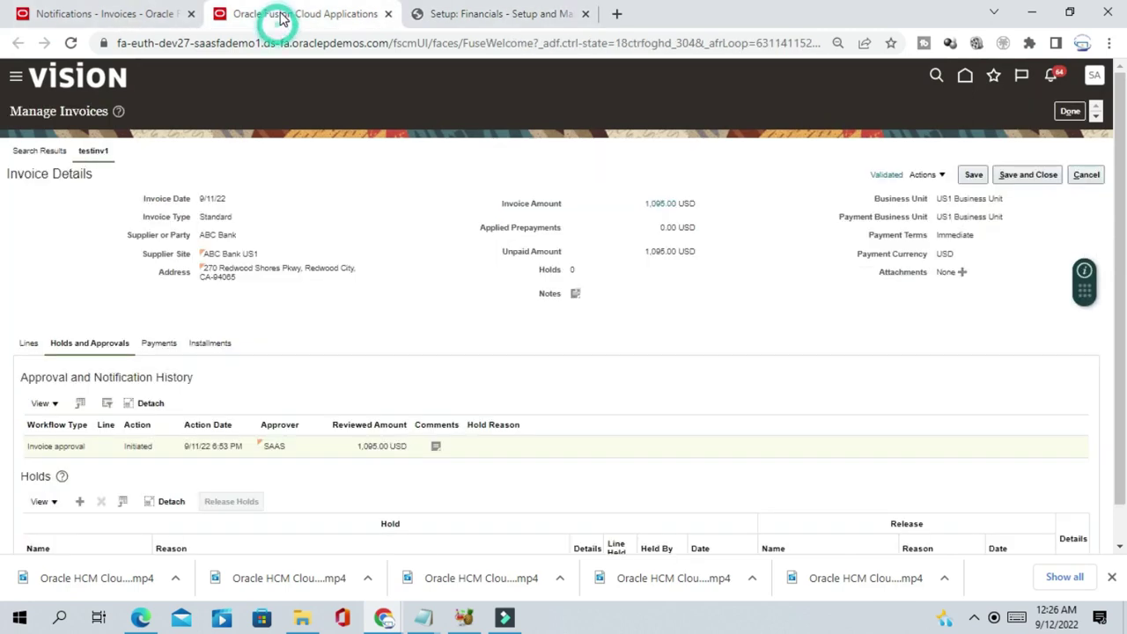
click(106, 11)
click(291, 16)
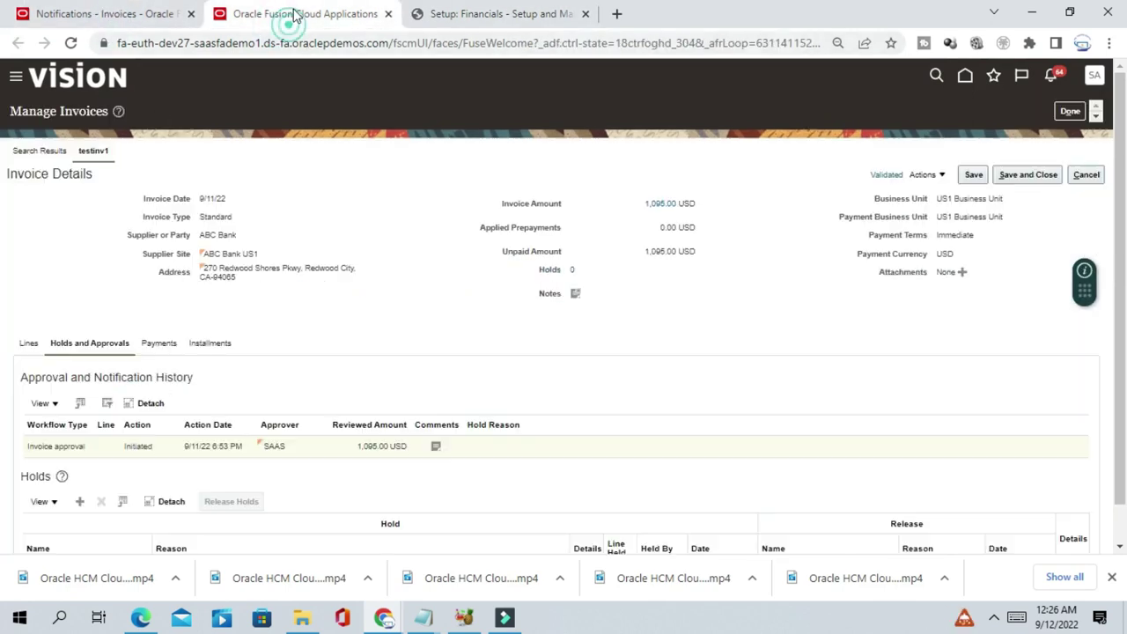
click(1087, 177)
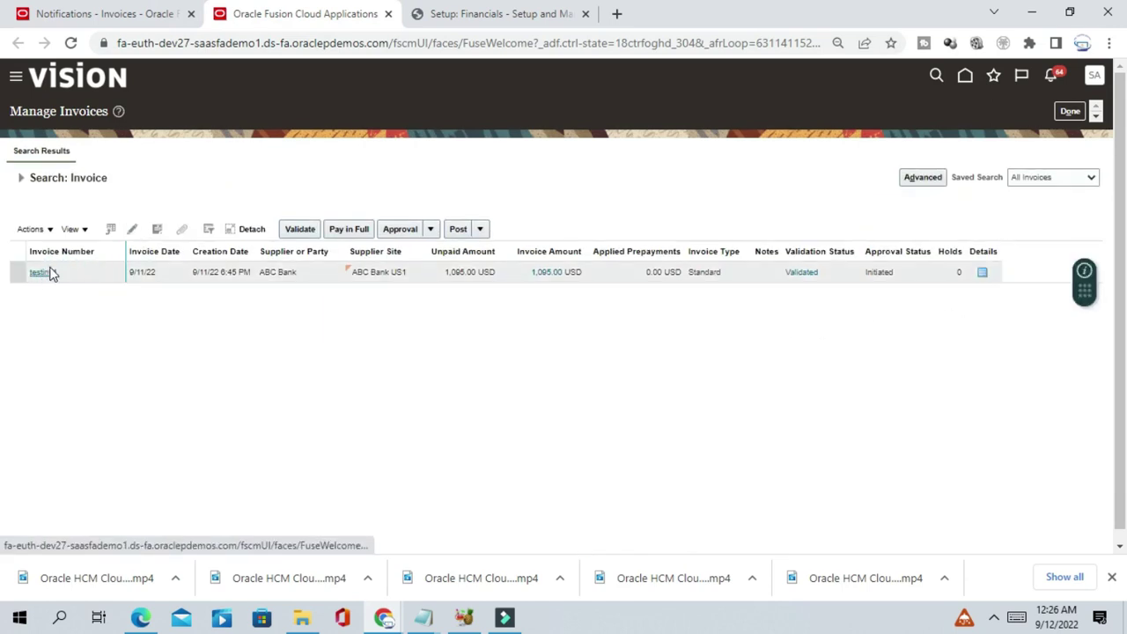
click(46, 278)
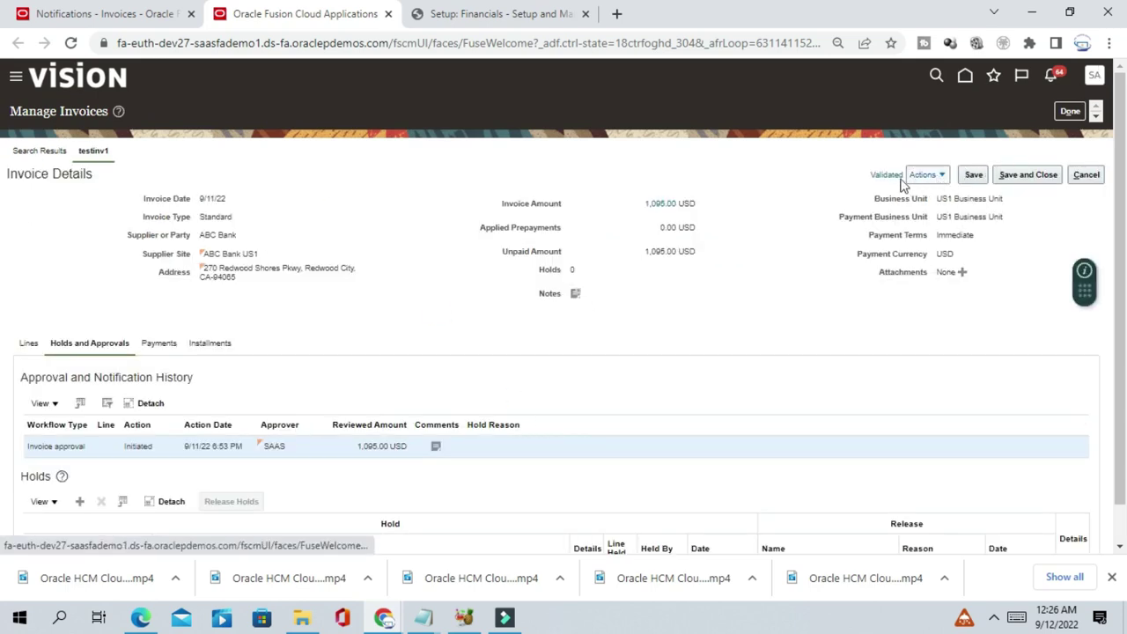
Step: Force approve invoice testinv1 via Actions > Approval > Force Approve
click(943, 176)
mouse_move(956, 237)
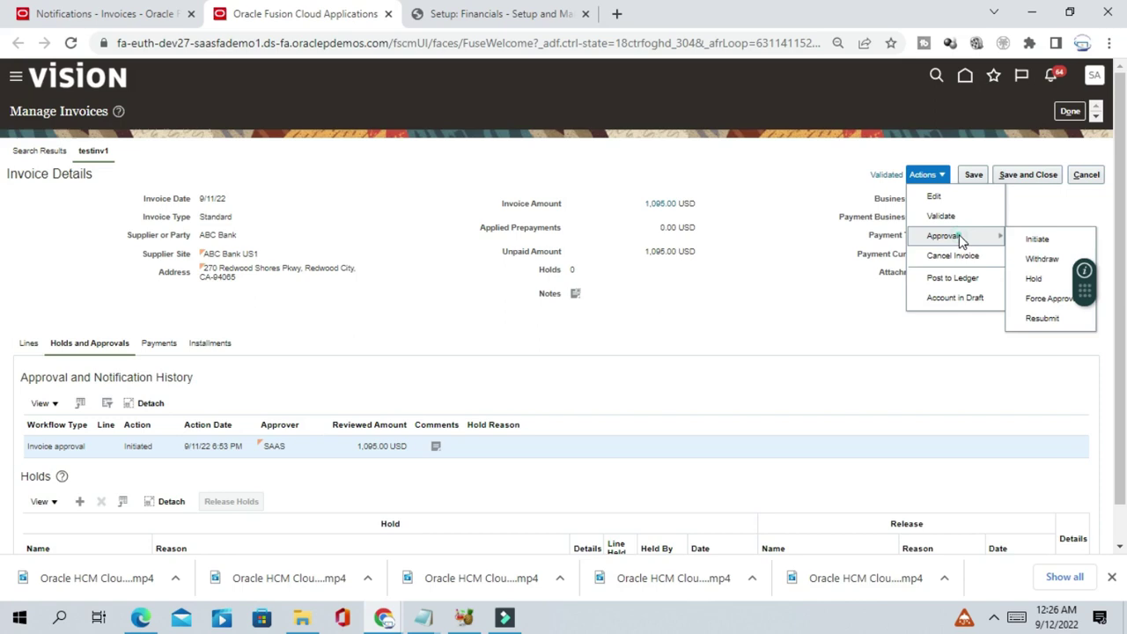
click(1047, 299)
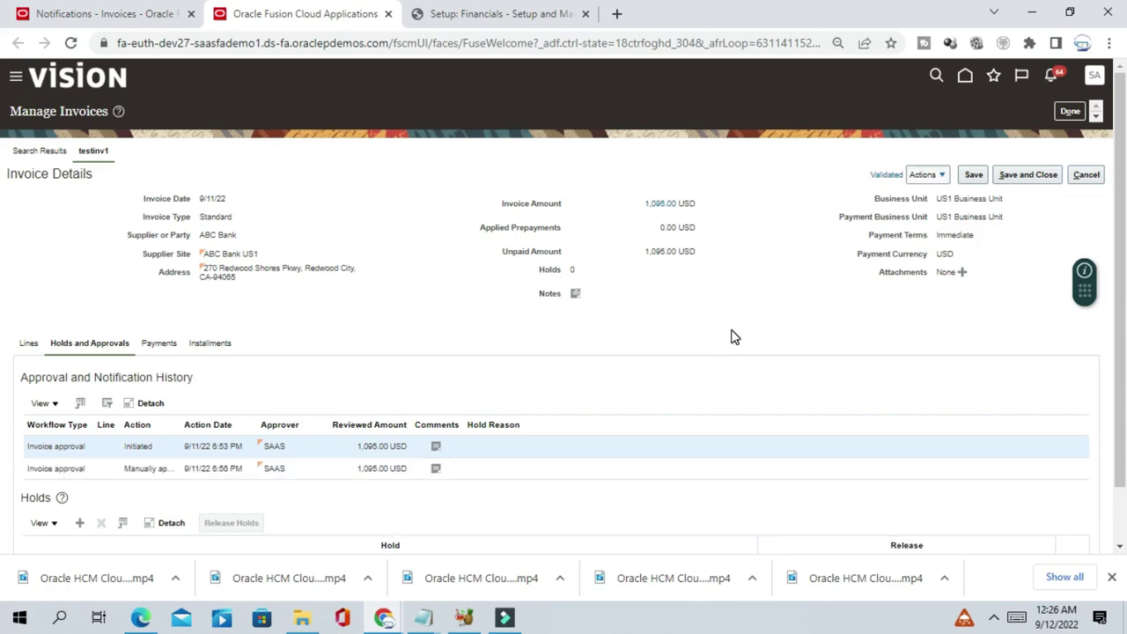
click(889, 177)
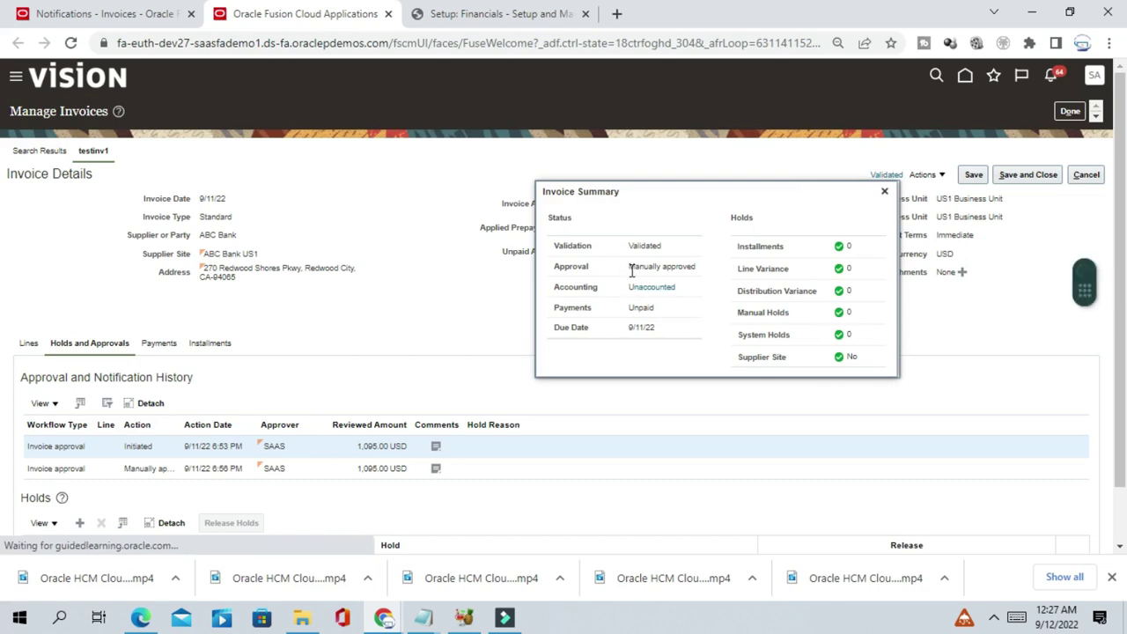
click(632, 271)
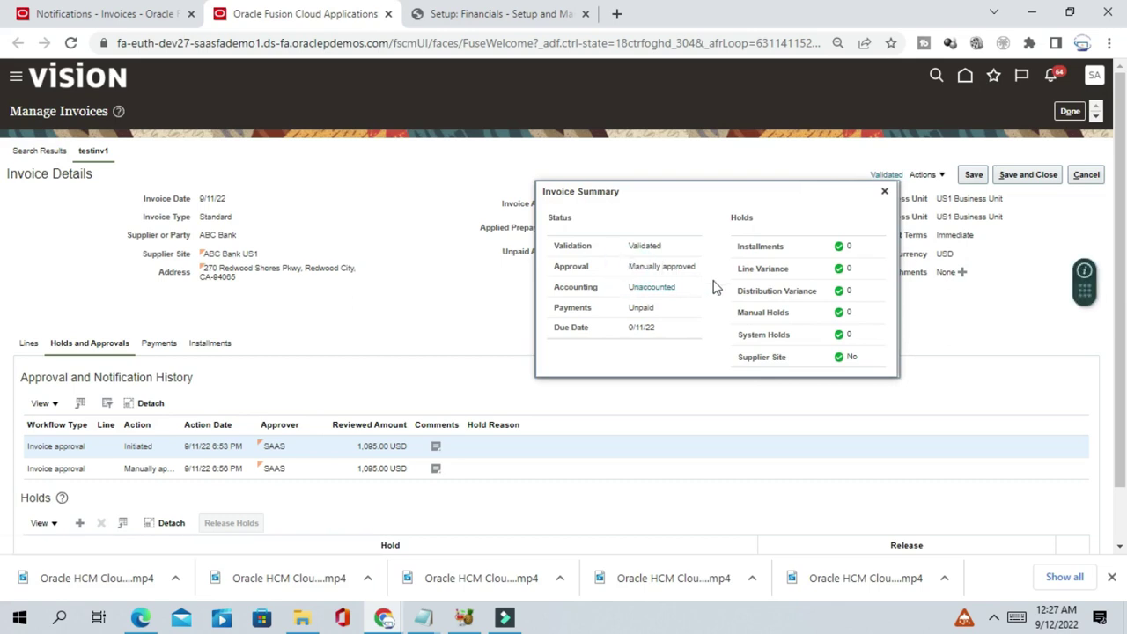
drag(631, 266, 707, 284)
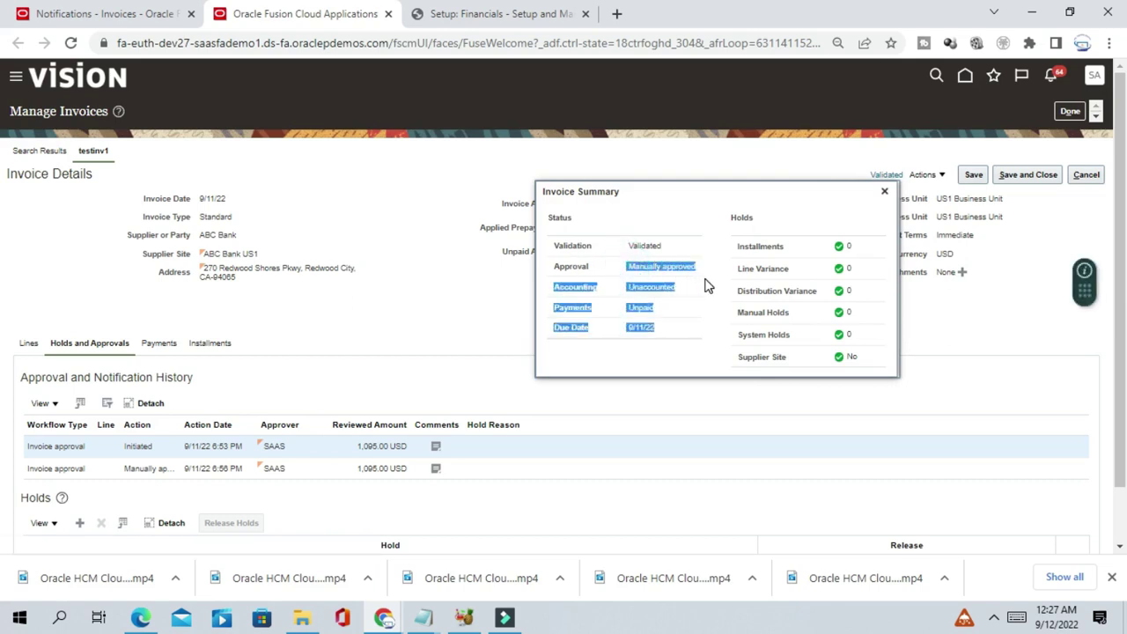
click(885, 193)
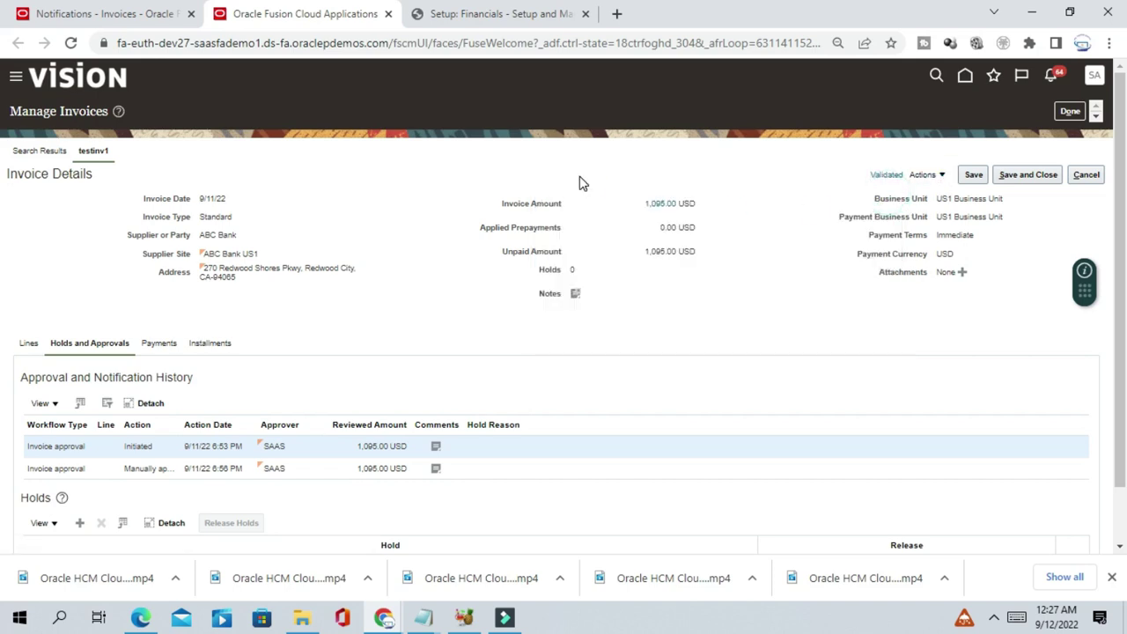